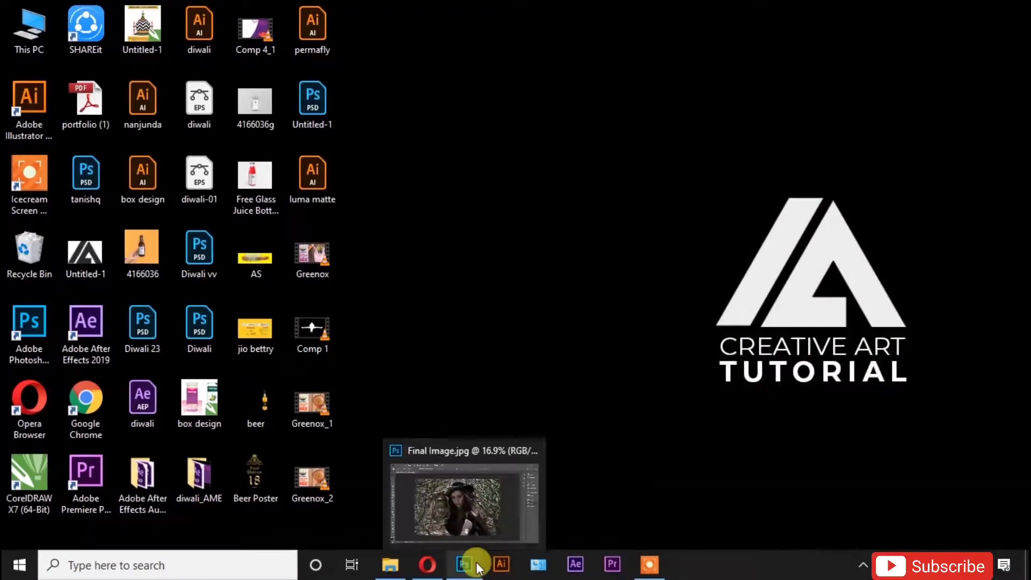
- Bring the Photoshop window showing Final Image.jpg to the front from the taskbar
{"action": "left_click", "coordinate": [476, 563]}
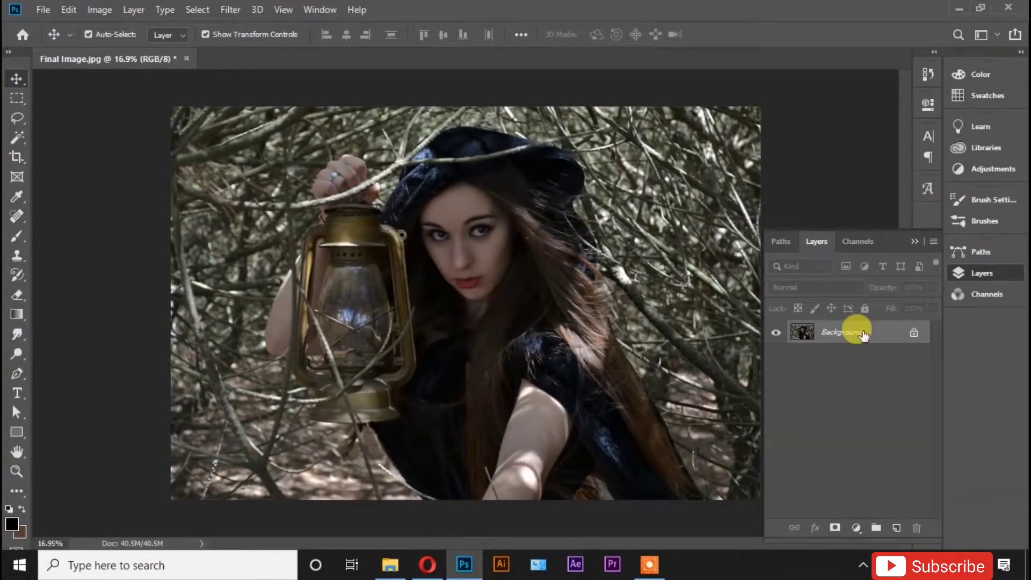
- Duplicate Background and add a Levels layer with input 107/1.17/255 and output 14–149
{"action": "left_click_drag", "start_coordinate": [857, 333], "coordinate": [896, 527]}
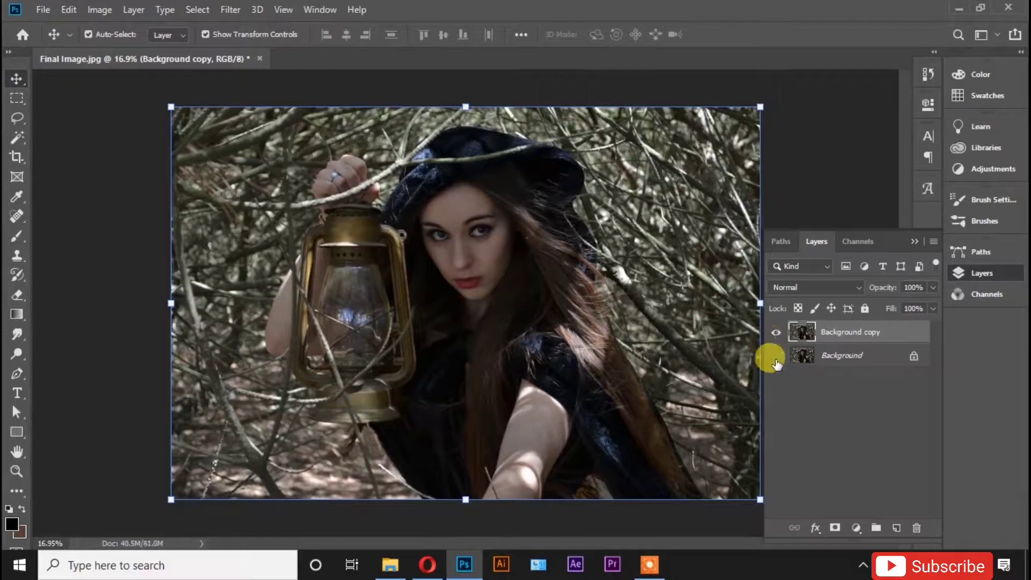
{"action": "left_click", "coordinate": [856, 528]}
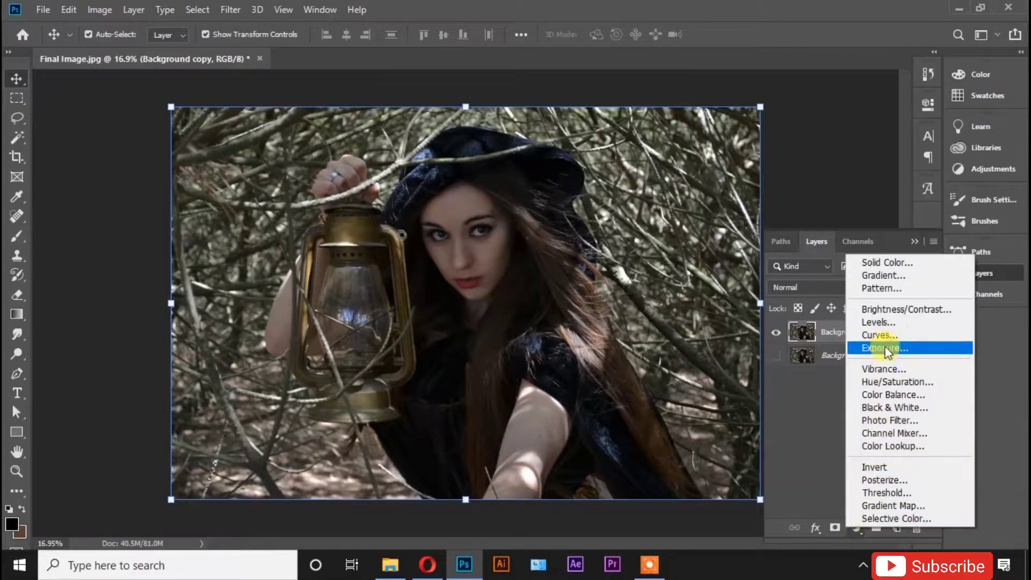
{"action": "left_click", "coordinate": [885, 323]}
{"action": "mouse_move", "coordinate": [729, 258]}
{"action": "left_mouse_down"}
{"action": "mouse_move", "coordinate": [833, 257]}
{"action": "mouse_move", "coordinate": [796, 259]}
{"action": "left_mouse_up"}
{"action": "left_click_drag", "start_coordinate": [730, 301], "coordinate": [736, 300]}
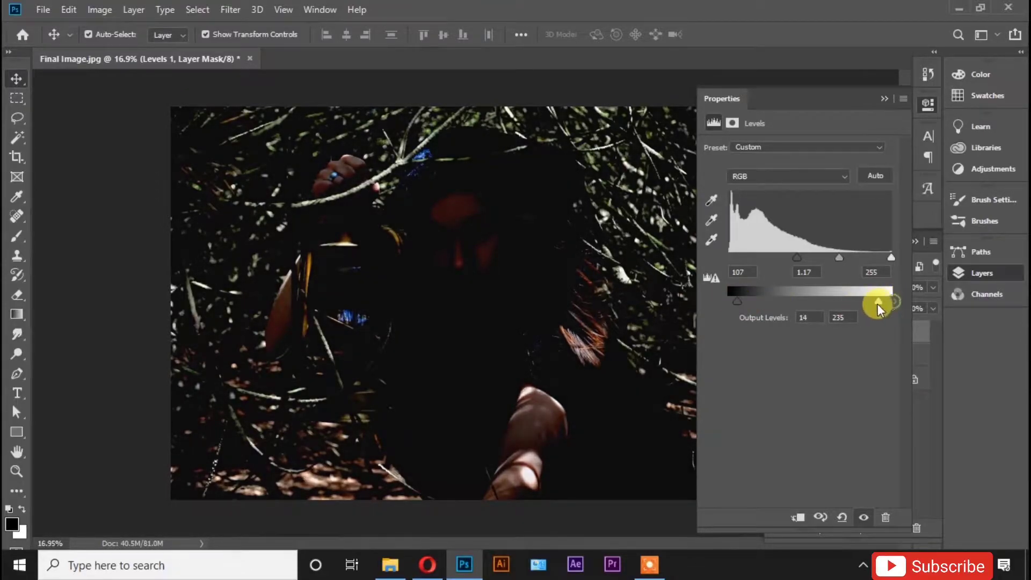
{"action": "mouse_move", "coordinate": [878, 304]}
{"action": "left_mouse_down"}
{"action": "mouse_move", "coordinate": [807, 304]}
{"action": "mouse_move", "coordinate": [823, 304]}
{"action": "left_mouse_up"}
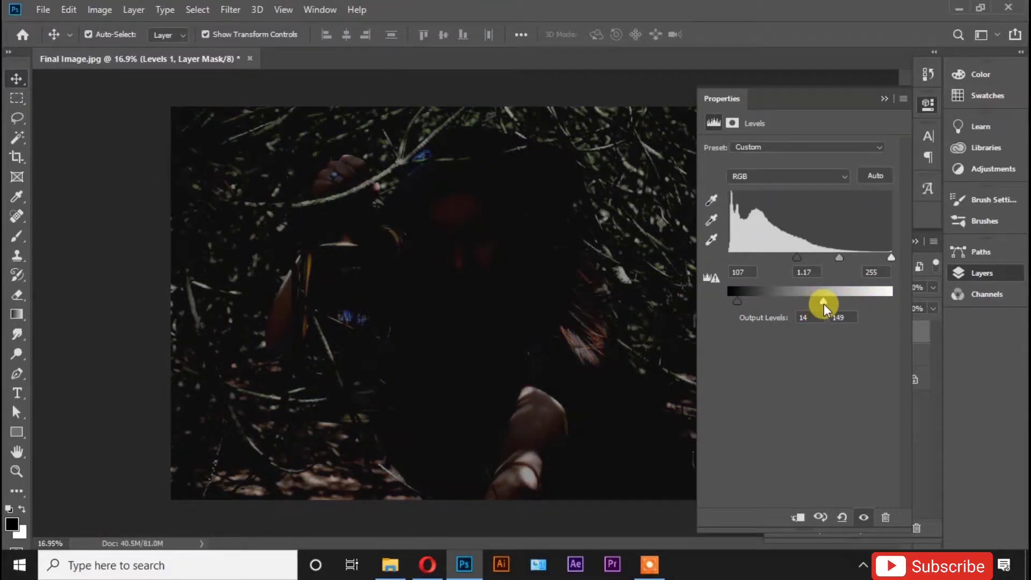
{"action": "mouse_move", "coordinate": [833, 257]}
{"action": "left_mouse_down"}
{"action": "mouse_move", "coordinate": [845, 258]}
{"action": "mouse_move", "coordinate": [800, 258]}
{"action": "left_mouse_up"}
{"action": "left_click", "coordinate": [929, 55]}
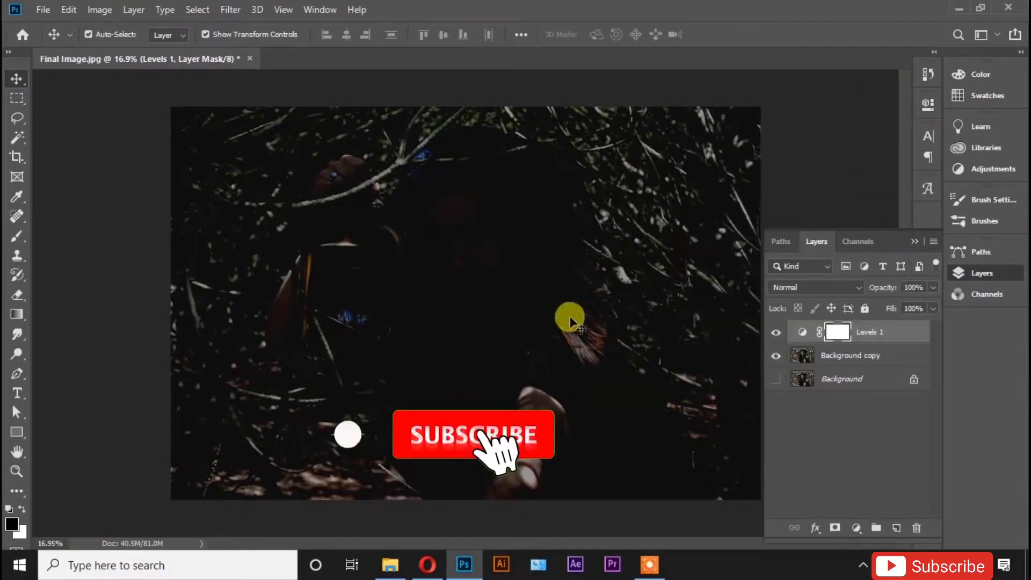
- Brush black at varying opacity on the Levels 1 mask to reveal the face, hair and lantern
{"action": "left_click", "coordinate": [17, 235]}
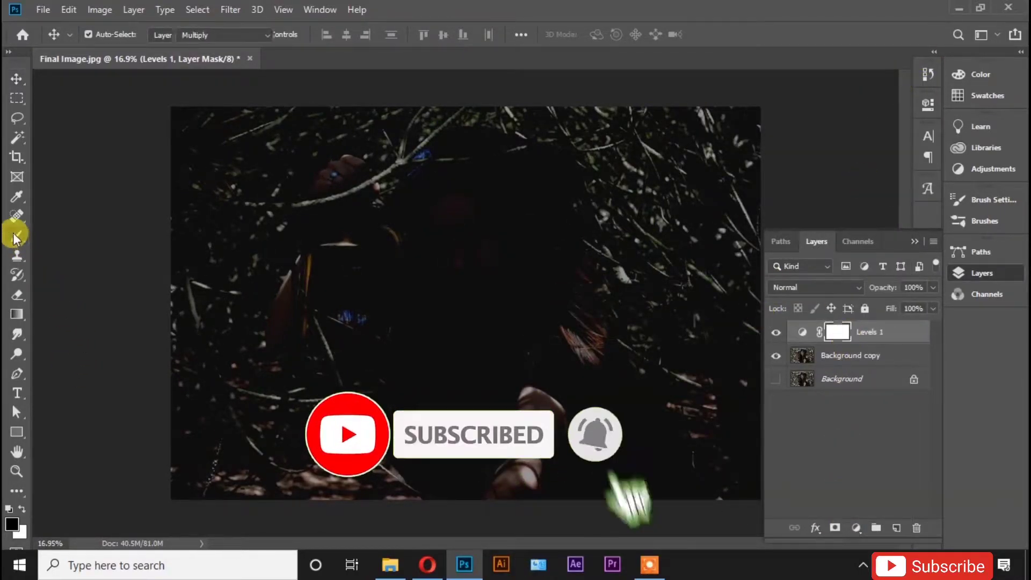
{"action": "mouse_move", "coordinate": [462, 214]}
{"action": "left_mouse_down"}
{"action": "mouse_move", "coordinate": [437, 179]}
{"action": "mouse_move", "coordinate": [430, 202]}
{"action": "mouse_move", "coordinate": [461, 237]}
{"action": "mouse_move", "coordinate": [472, 357]}
{"action": "mouse_move", "coordinate": [453, 438]}
{"action": "mouse_move", "coordinate": [463, 391]}
{"action": "mouse_move", "coordinate": [511, 293]}
{"action": "mouse_move", "coordinate": [505, 281]}
{"action": "mouse_move", "coordinate": [405, 226]}
{"action": "mouse_move", "coordinate": [405, 215]}
{"action": "mouse_move", "coordinate": [385, 333]}
{"action": "mouse_move", "coordinate": [301, 365]}
{"action": "mouse_move", "coordinate": [312, 377]}
{"action": "mouse_move", "coordinate": [303, 292]}
{"action": "mouse_move", "coordinate": [323, 185]}
{"action": "mouse_move", "coordinate": [332, 190]}
{"action": "mouse_move", "coordinate": [276, 285]}
{"action": "mouse_move", "coordinate": [369, 272]}
{"action": "mouse_move", "coordinate": [412, 414]}
{"action": "mouse_move", "coordinate": [485, 299]}
{"action": "mouse_move", "coordinate": [312, 241]}
{"action": "left_mouse_up"}
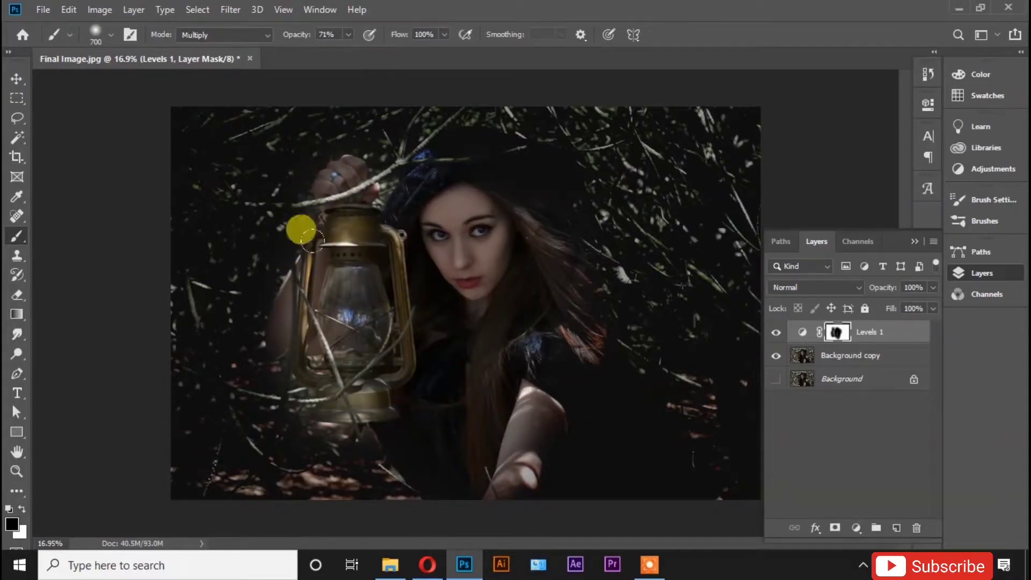
{"action": "left_click", "coordinate": [348, 33]}
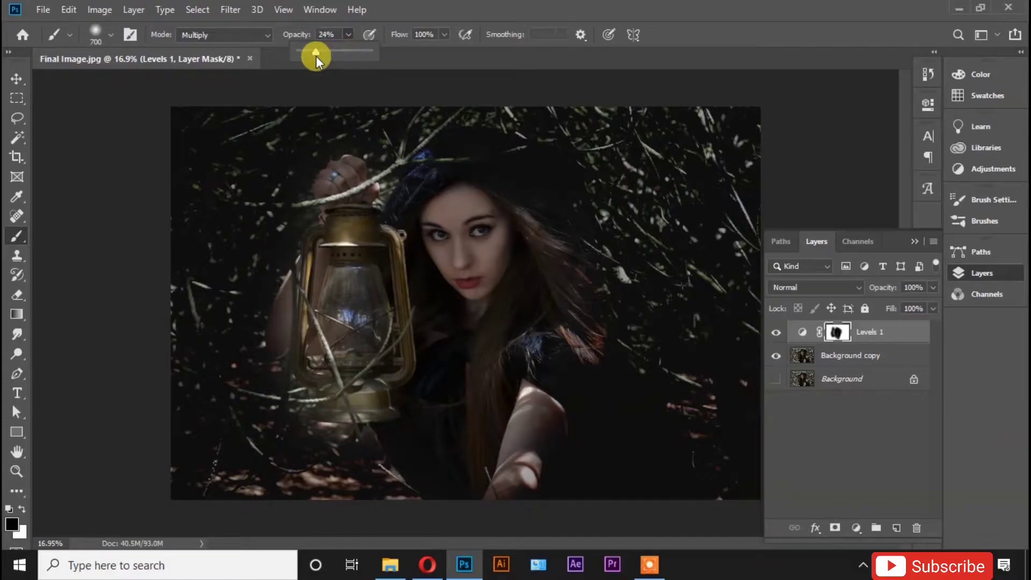
{"action": "mouse_move", "coordinate": [211, 271]}
{"action": "left_mouse_down"}
{"action": "mouse_move", "coordinate": [234, 345]}
{"action": "mouse_move", "coordinate": [283, 393]}
{"action": "mouse_move", "coordinate": [525, 193]}
{"action": "mouse_move", "coordinate": [414, 145]}
{"action": "mouse_move", "coordinate": [453, 117]}
{"action": "mouse_move", "coordinate": [567, 227]}
{"action": "mouse_move", "coordinate": [569, 343]}
{"action": "mouse_move", "coordinate": [344, 287]}
{"action": "left_mouse_up"}
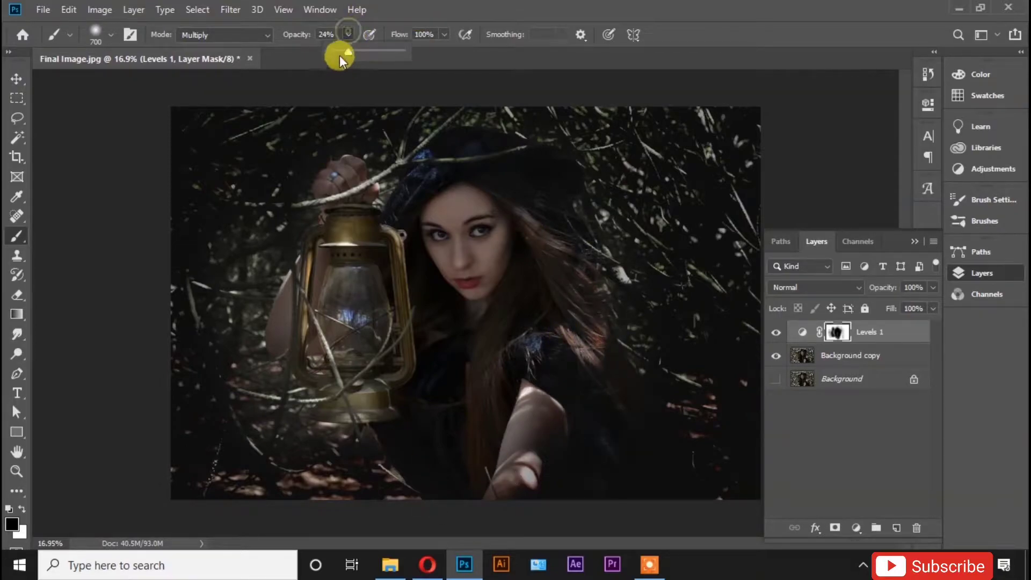
{"action": "left_click_drag", "start_coordinate": [339, 54], "coordinate": [336, 54]}
{"action": "mouse_move", "coordinate": [502, 203]}
{"action": "left_mouse_down"}
{"action": "mouse_move", "coordinate": [575, 258]}
{"action": "mouse_move", "coordinate": [537, 428]}
{"action": "mouse_move", "coordinate": [292, 380]}
{"action": "mouse_move", "coordinate": [241, 246]}
{"action": "mouse_move", "coordinate": [271, 208]}
{"action": "mouse_move", "coordinate": [329, 188]}
{"action": "mouse_move", "coordinate": [332, 150]}
{"action": "mouse_move", "coordinate": [453, 104]}
{"action": "mouse_move", "coordinate": [589, 236]}
{"action": "mouse_move", "coordinate": [530, 463]}
{"action": "left_mouse_up"}
{"action": "left_click", "coordinate": [348, 34]}
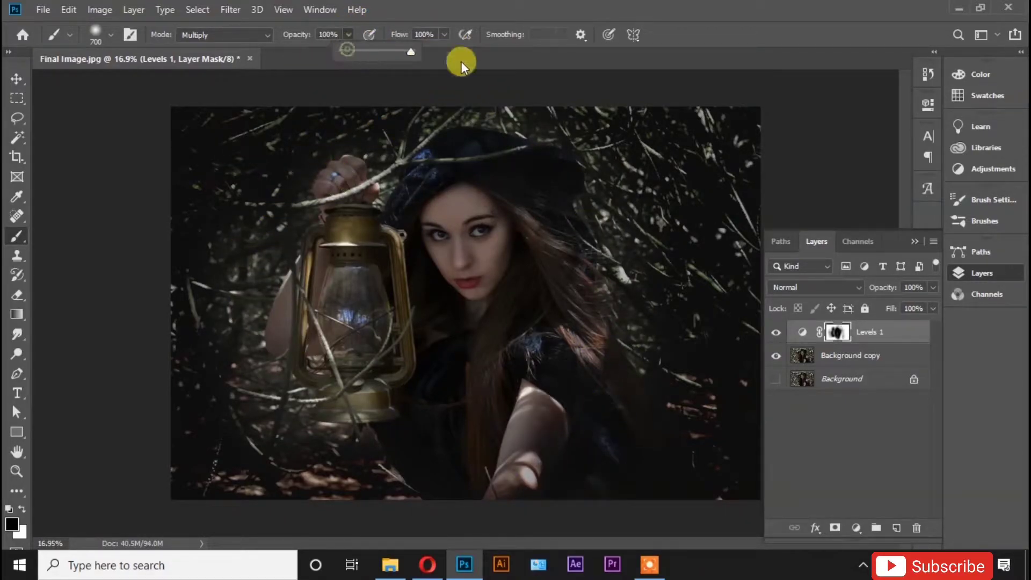
{"action": "left_click_drag", "start_coordinate": [461, 63], "coordinate": [421, 131]}
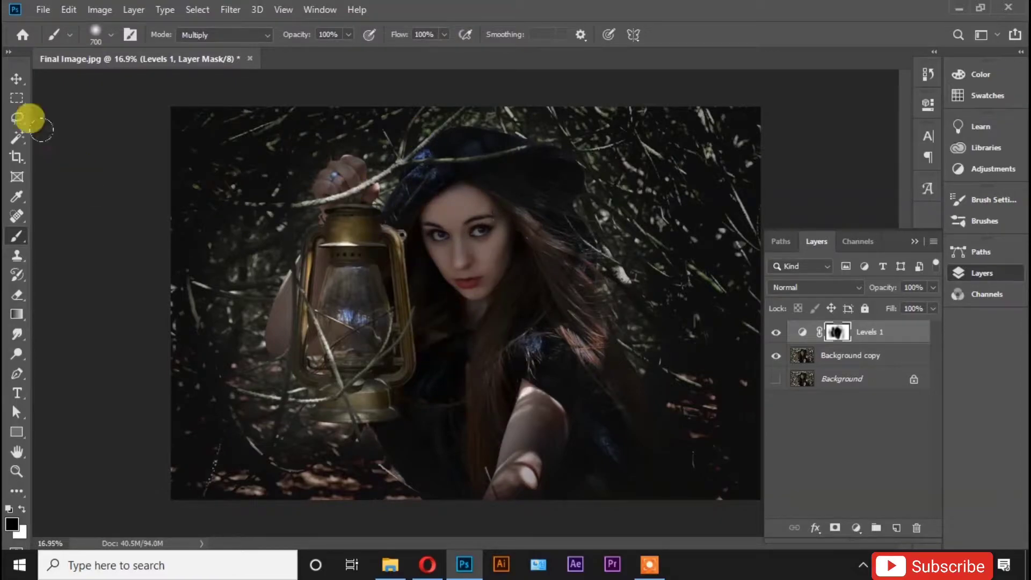
{"action": "left_click", "coordinate": [16, 79]}
- Add a Curves layer and lift the Blue channel shadows from 15 to 71
{"action": "left_click", "coordinate": [855, 532]}
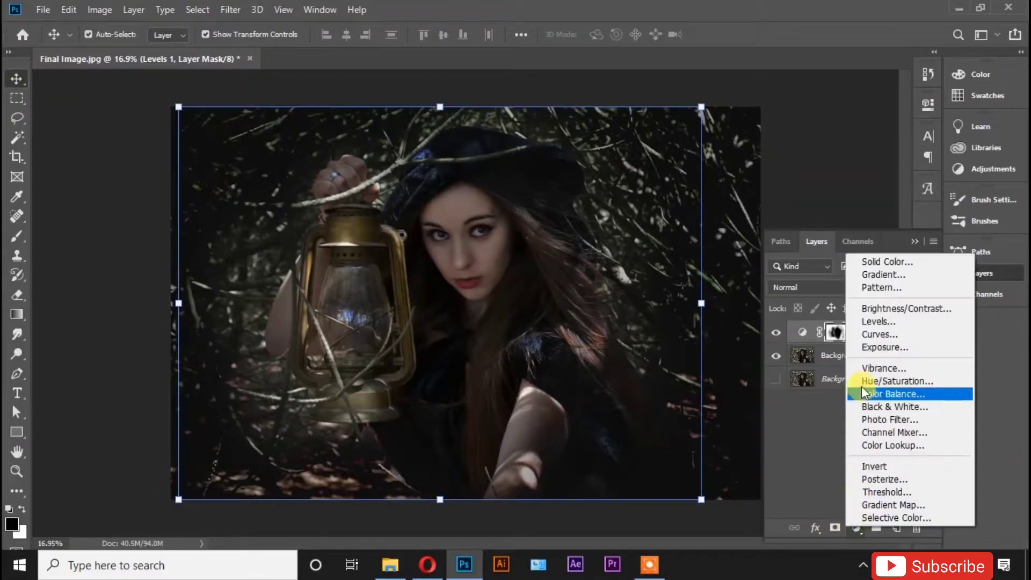
{"action": "left_click", "coordinate": [871, 336]}
{"action": "left_click", "coordinate": [795, 168]}
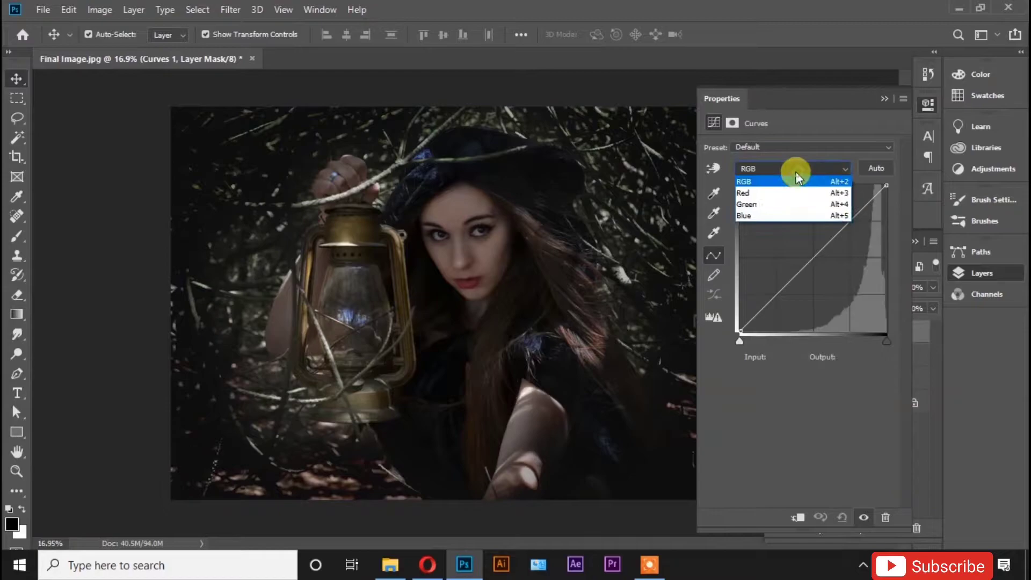
{"action": "left_click", "coordinate": [780, 215]}
{"action": "left_click_drag", "start_coordinate": [810, 259], "coordinate": [781, 225]}
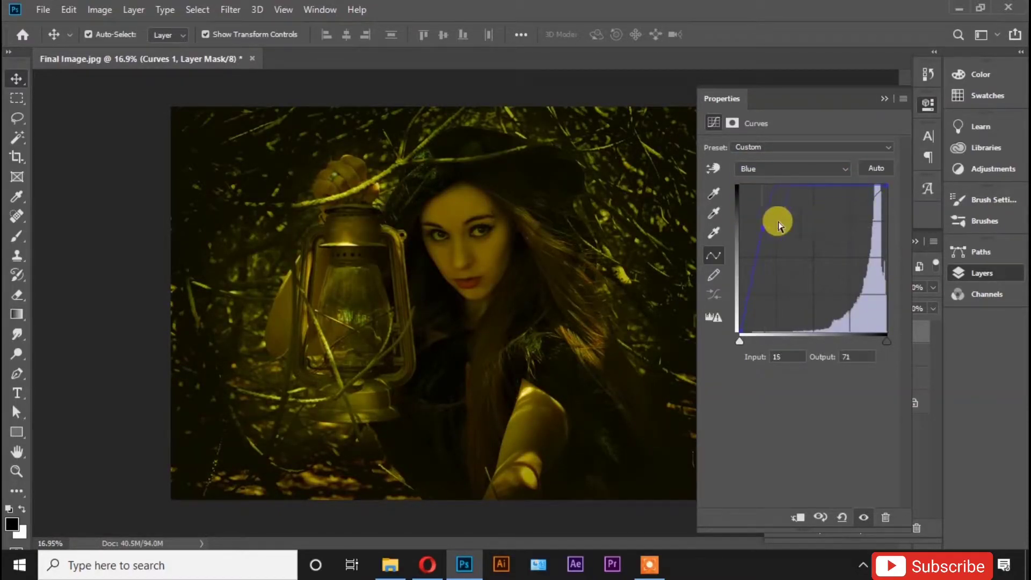
- Pull the Red channel curve midpoint from 54 down to 45 to warm the image
{"action": "left_click", "coordinate": [828, 170]}
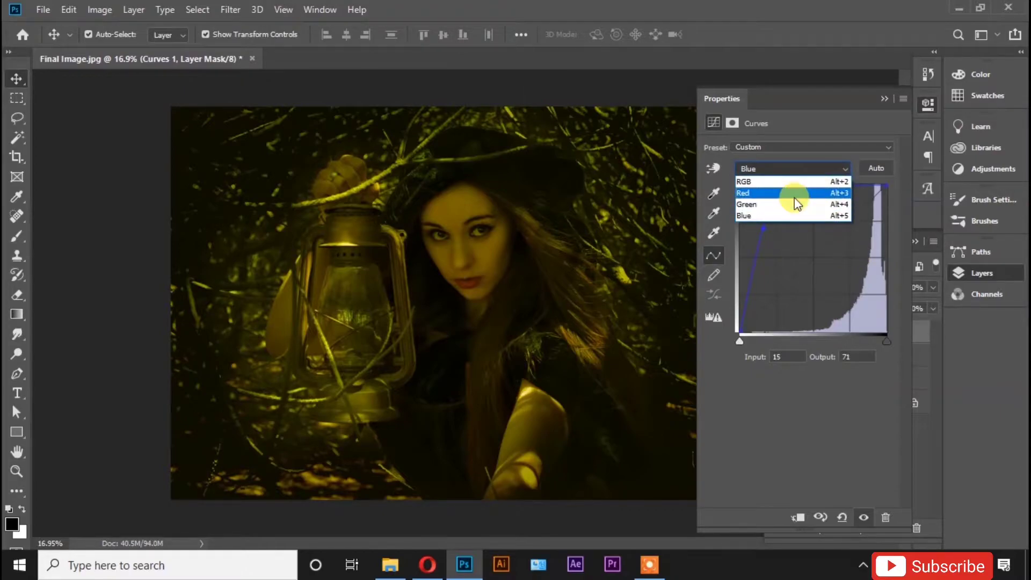
{"action": "left_click", "coordinate": [794, 189]}
{"action": "left_click_drag", "start_coordinate": [813, 259], "coordinate": [821, 267]}
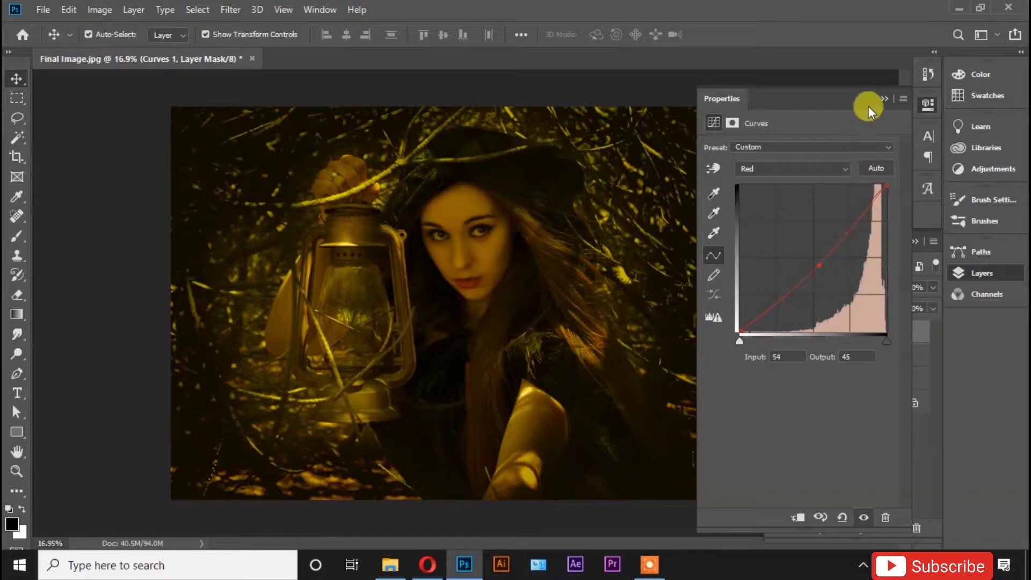
{"action": "left_click", "coordinate": [882, 98]}
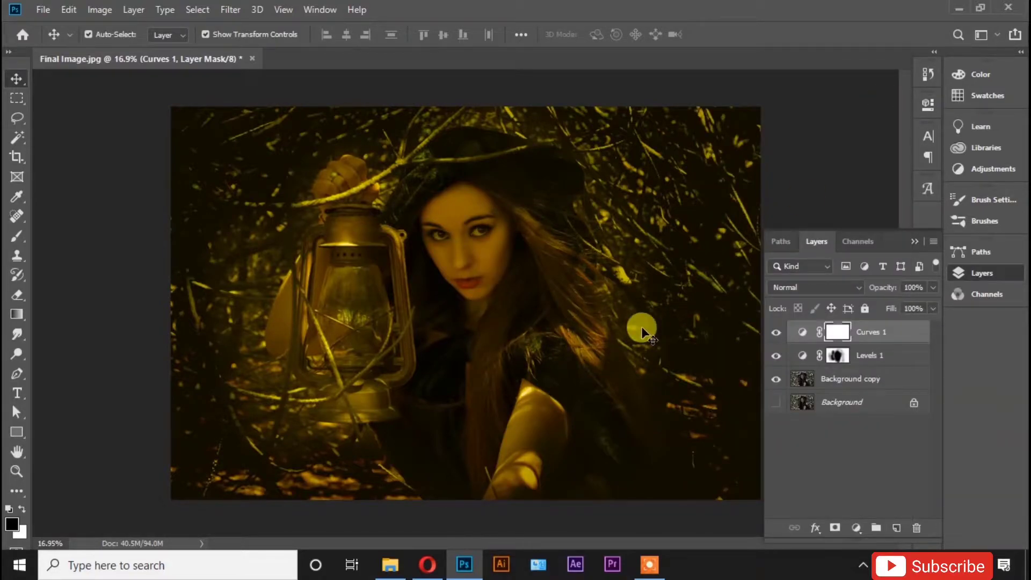
{"action": "left_click", "coordinate": [854, 528]}
- Add a Levels 2 layer with the midtone slider moved right to darken the image
{"action": "left_click", "coordinate": [871, 317]}
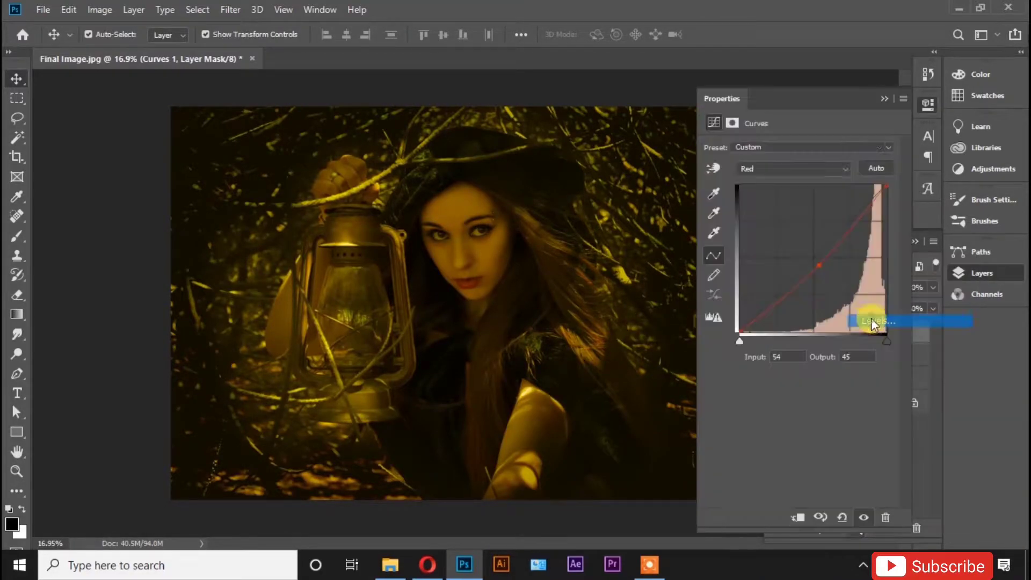
{"action": "left_click_drag", "start_coordinate": [804, 257], "coordinate": [829, 256]}
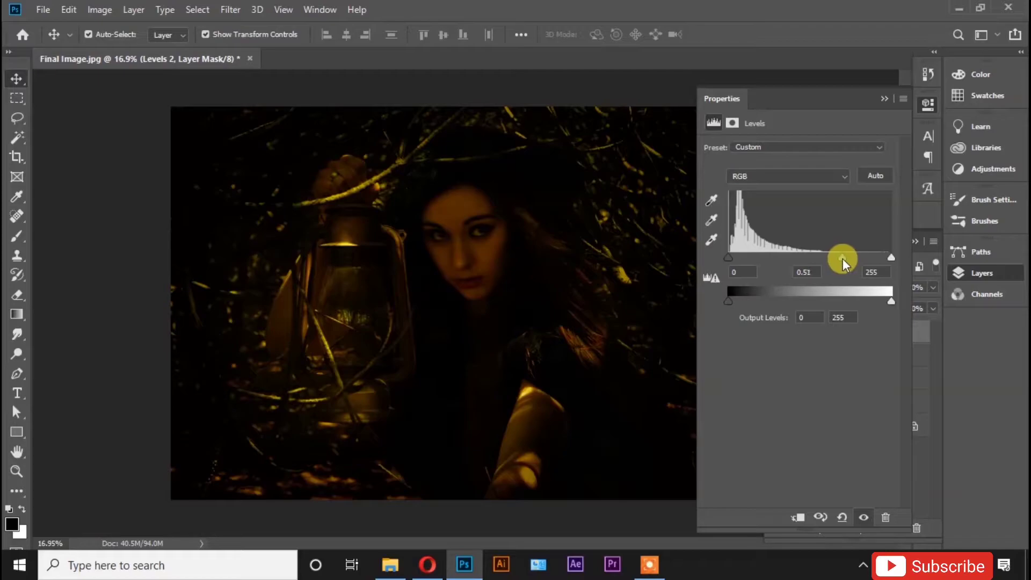
{"action": "left_click_drag", "start_coordinate": [840, 259], "coordinate": [826, 259]}
{"action": "left_click", "coordinate": [884, 100]}
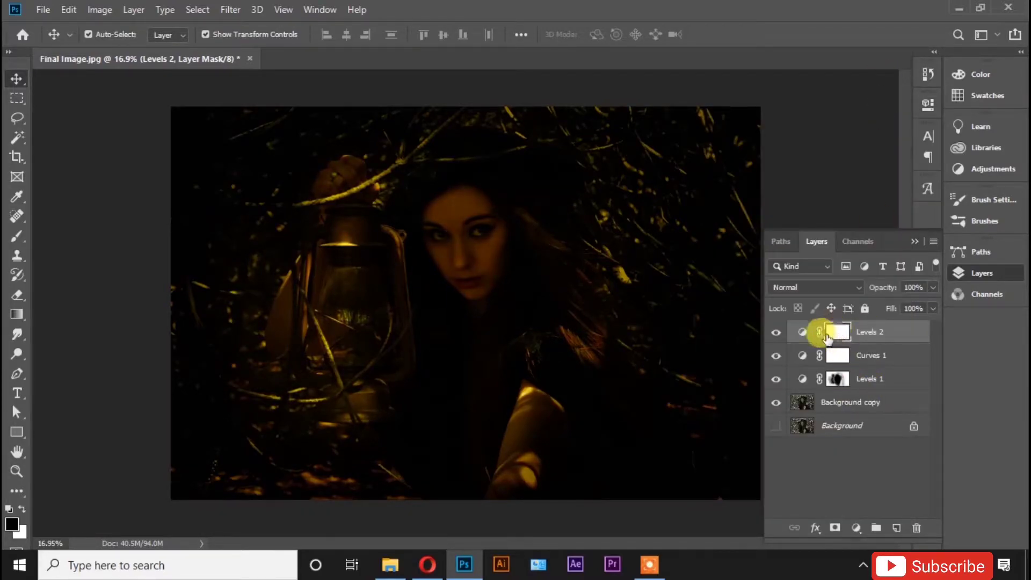
- Paint the Levels 2 mask over the face and lantern, adding faint 8%-opacity strokes
{"action": "left_click", "coordinate": [16, 237]}
{"action": "left_click_drag", "start_coordinate": [461, 268], "coordinate": [426, 246]}
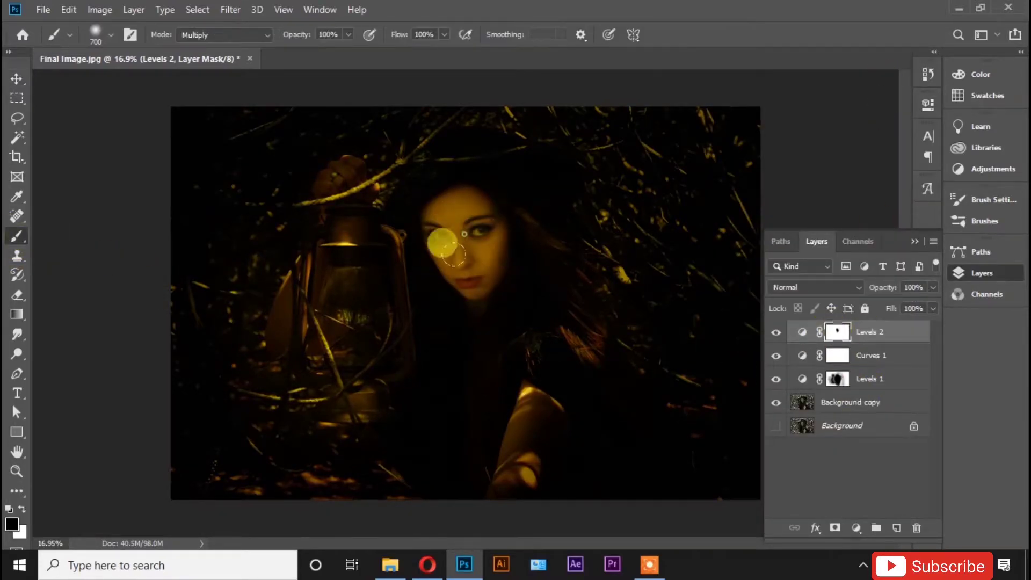
{"action": "mouse_move", "coordinate": [483, 269]}
{"action": "left_mouse_down"}
{"action": "mouse_move", "coordinate": [451, 223]}
{"action": "mouse_move", "coordinate": [467, 322]}
{"action": "mouse_move", "coordinate": [433, 392]}
{"action": "mouse_move", "coordinate": [481, 405]}
{"action": "mouse_move", "coordinate": [448, 395]}
{"action": "mouse_move", "coordinate": [447, 448]}
{"action": "mouse_move", "coordinate": [441, 339]}
{"action": "mouse_move", "coordinate": [460, 360]}
{"action": "mouse_move", "coordinate": [456, 189]}
{"action": "mouse_move", "coordinate": [441, 166]}
{"action": "mouse_move", "coordinate": [429, 177]}
{"action": "mouse_move", "coordinate": [440, 163]}
{"action": "mouse_move", "coordinate": [470, 195]}
{"action": "mouse_move", "coordinate": [465, 250]}
{"action": "mouse_move", "coordinate": [423, 221]}
{"action": "mouse_move", "coordinate": [468, 307]}
{"action": "mouse_move", "coordinate": [329, 245]}
{"action": "mouse_move", "coordinate": [329, 264]}
{"action": "mouse_move", "coordinate": [328, 235]}
{"action": "mouse_move", "coordinate": [329, 310]}
{"action": "mouse_move", "coordinate": [310, 337]}
{"action": "mouse_move", "coordinate": [334, 365]}
{"action": "mouse_move", "coordinate": [327, 292]}
{"action": "mouse_move", "coordinate": [334, 328]}
{"action": "mouse_move", "coordinate": [341, 260]}
{"action": "left_mouse_up"}
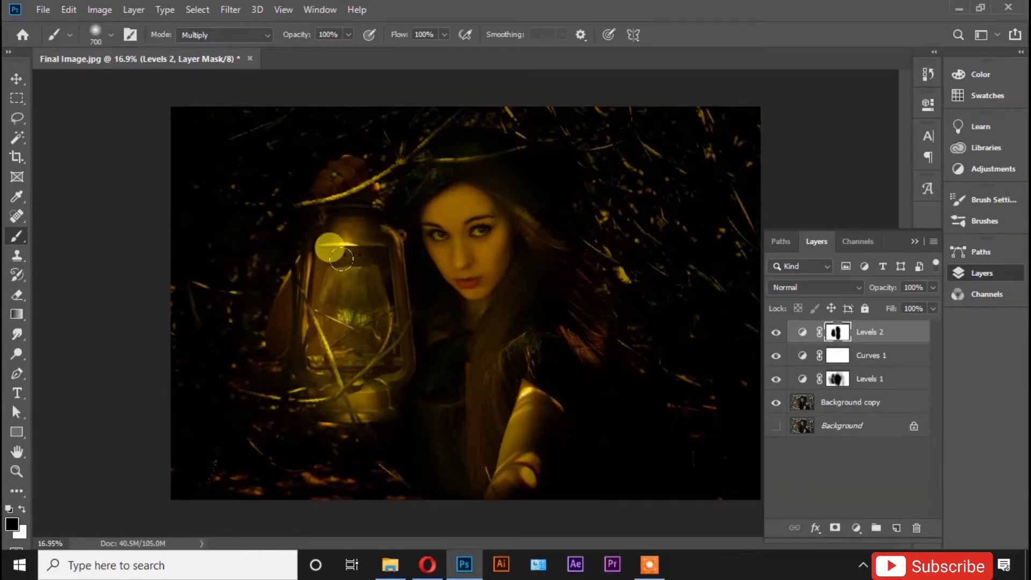
{"action": "mouse_move", "coordinate": [331, 308]}
{"action": "left_mouse_down"}
{"action": "mouse_move", "coordinate": [327, 187]}
{"action": "mouse_move", "coordinate": [426, 184]}
{"action": "mouse_move", "coordinate": [350, 165]}
{"action": "mouse_move", "coordinate": [432, 212]}
{"action": "mouse_move", "coordinate": [455, 189]}
{"action": "mouse_move", "coordinate": [433, 166]}
{"action": "left_mouse_up"}
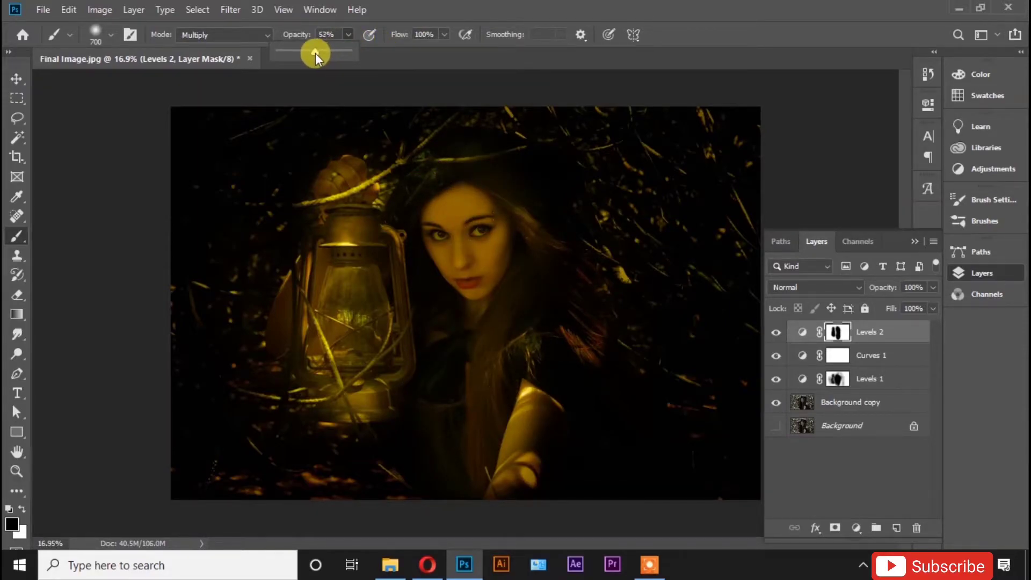
{"action": "left_click_drag", "start_coordinate": [314, 53], "coordinate": [312, 53]}
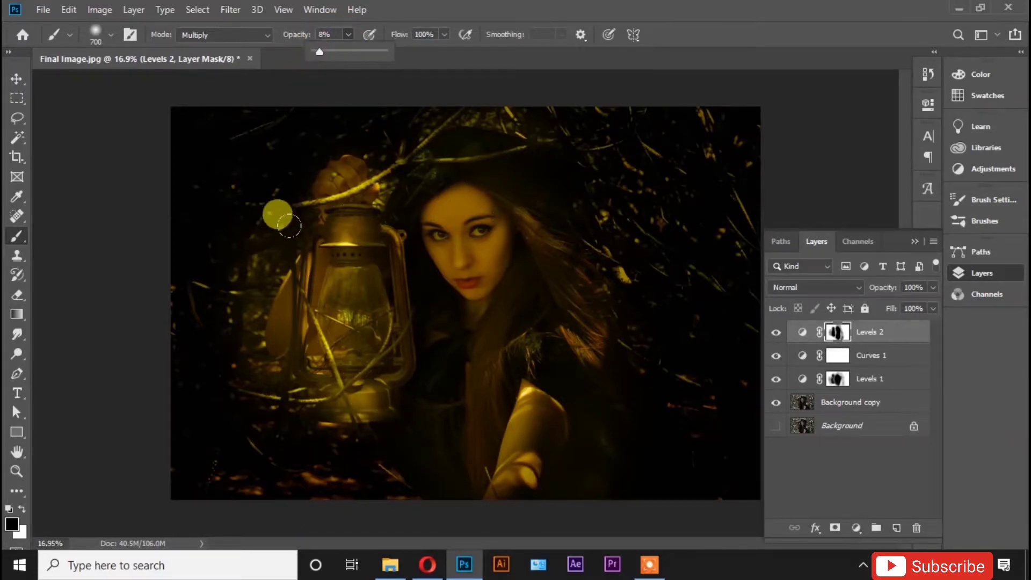
{"action": "left_click", "coordinate": [223, 204]}
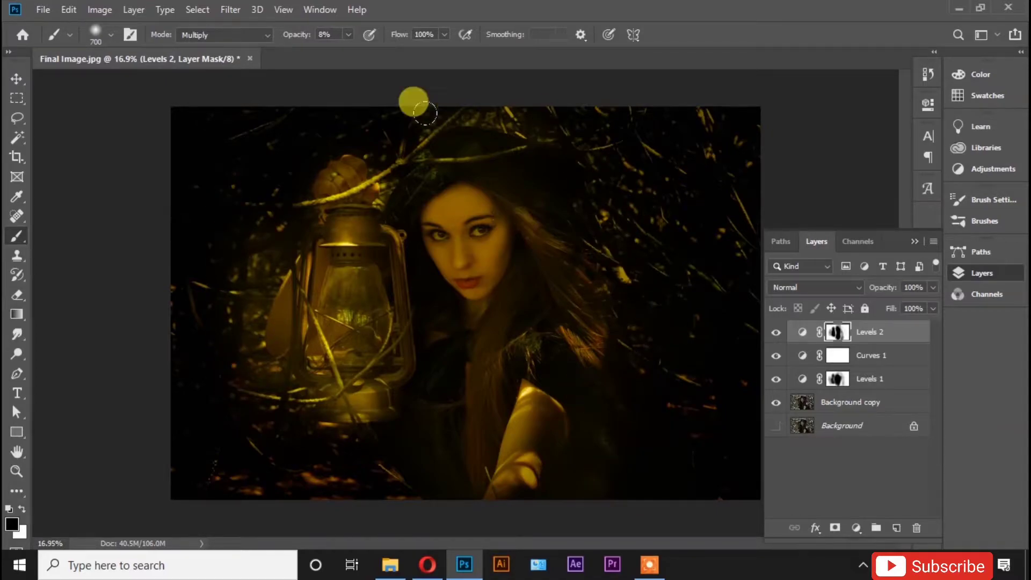
{"action": "left_click_drag", "start_coordinate": [558, 478], "coordinate": [549, 385]}
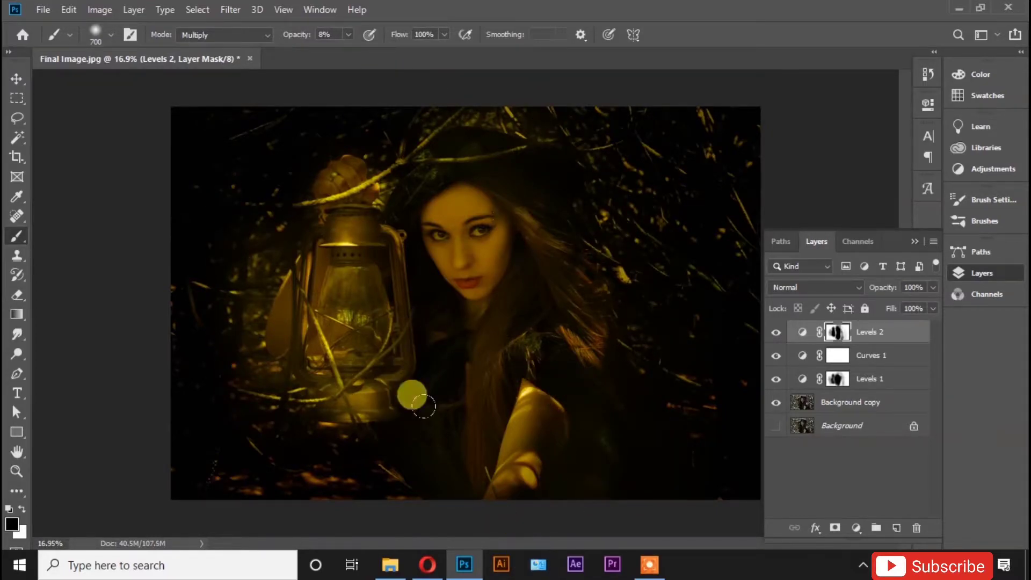
{"action": "left_click", "coordinate": [17, 79]}
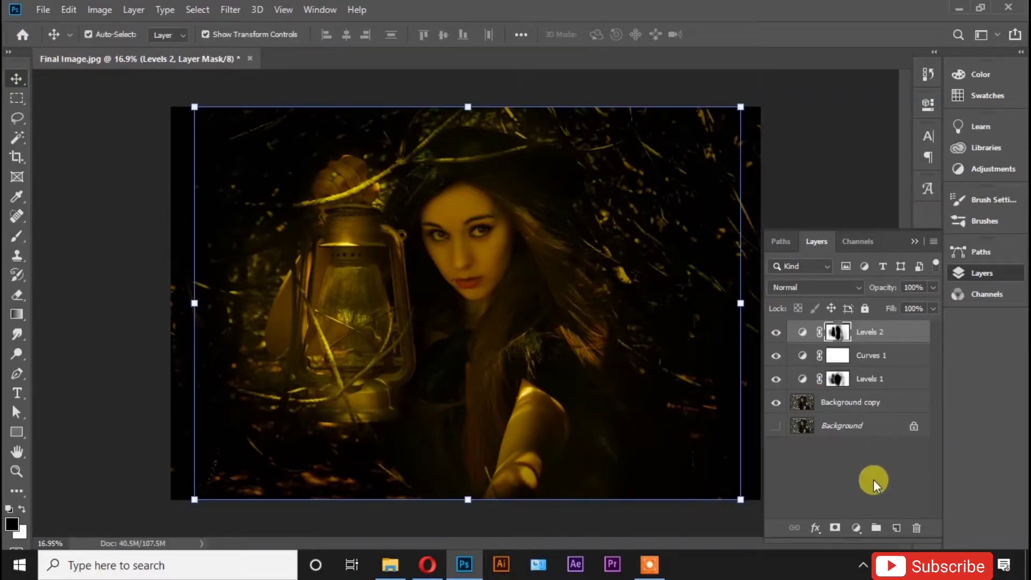
- Add a Curves 2 layer and bend the RGB curve to darken the scene
{"action": "left_click", "coordinate": [856, 527]}
{"action": "left_click", "coordinate": [889, 331]}
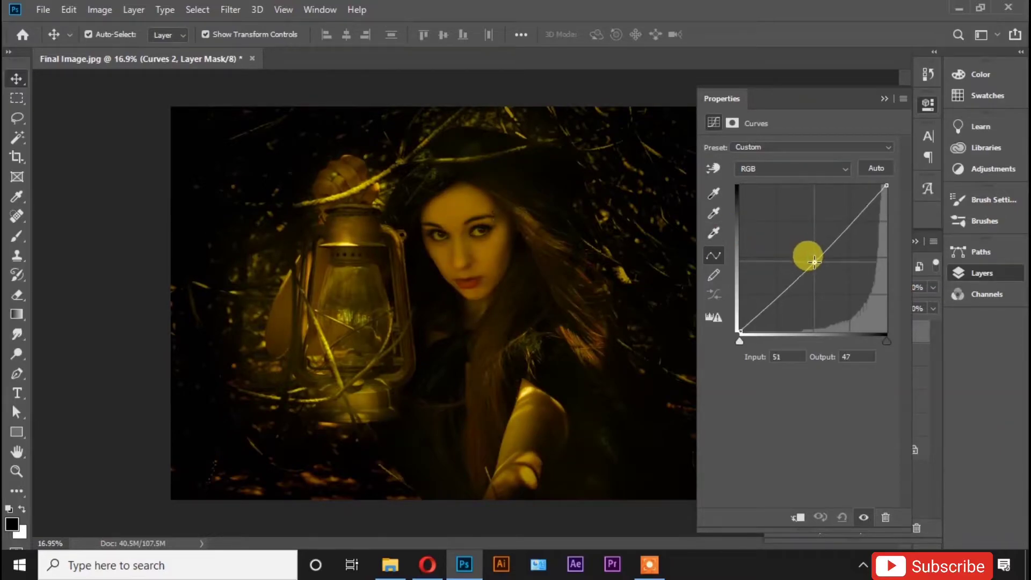
{"action": "mouse_move", "coordinate": [813, 262]}
{"action": "left_mouse_down"}
{"action": "mouse_move", "coordinate": [809, 243]}
{"action": "mouse_move", "coordinate": [820, 237]}
{"action": "left_mouse_up"}
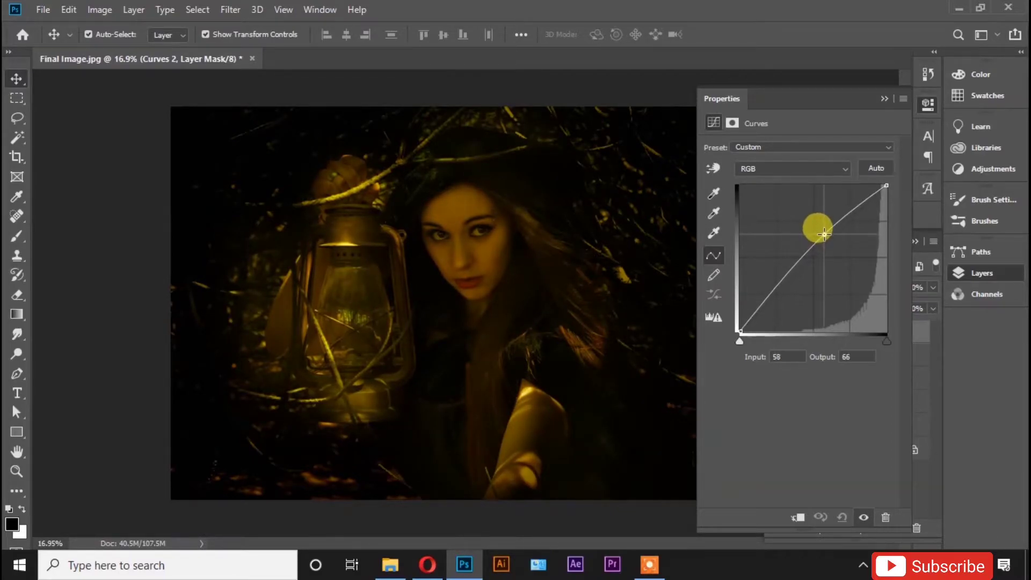
{"action": "left_click", "coordinate": [884, 99]}
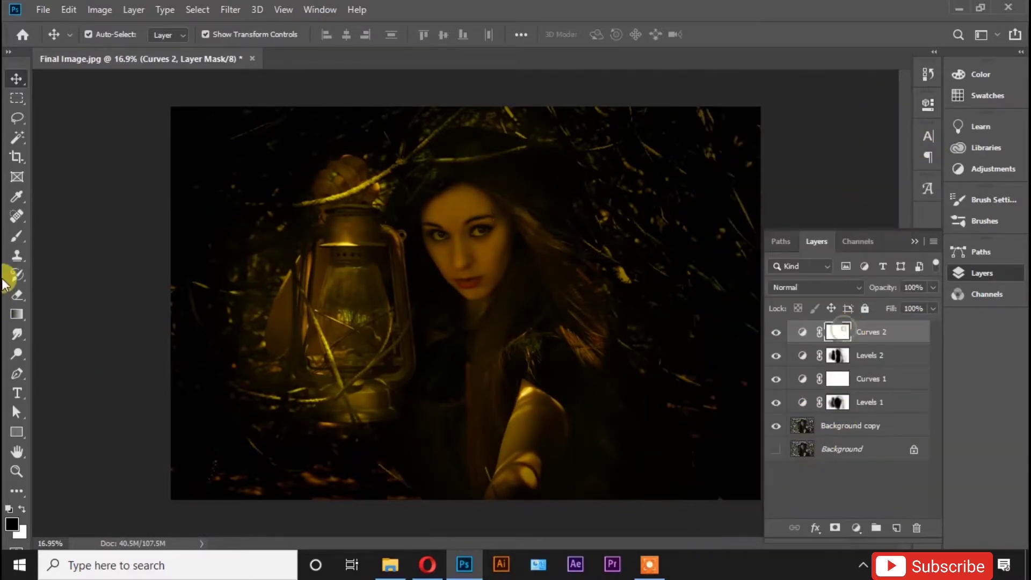
- Paint the Curves 2 mask off the face, neck and lower body, then drop opacity to 27%
{"action": "left_click", "coordinate": [17, 235]}
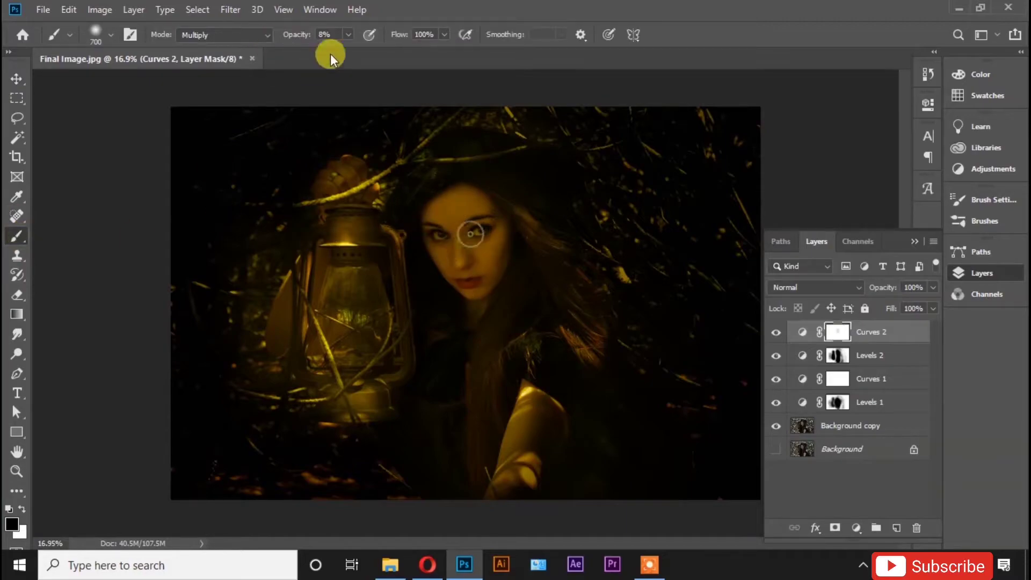
{"action": "left_click_drag", "start_coordinate": [356, 54], "coordinate": [417, 51]}
{"action": "mouse_move", "coordinate": [426, 208]}
{"action": "left_mouse_down"}
{"action": "mouse_move", "coordinate": [437, 269]}
{"action": "mouse_move", "coordinate": [437, 223]}
{"action": "mouse_move", "coordinate": [452, 366]}
{"action": "mouse_move", "coordinate": [444, 421]}
{"action": "mouse_move", "coordinate": [425, 207]}
{"action": "mouse_move", "coordinate": [457, 214]}
{"action": "mouse_move", "coordinate": [424, 244]}
{"action": "mouse_move", "coordinate": [329, 207]}
{"action": "mouse_move", "coordinate": [306, 262]}
{"action": "mouse_move", "coordinate": [329, 271]}
{"action": "mouse_move", "coordinate": [338, 354]}
{"action": "mouse_move", "coordinate": [460, 213]}
{"action": "mouse_move", "coordinate": [460, 379]}
{"action": "mouse_move", "coordinate": [328, 172]}
{"action": "mouse_move", "coordinate": [396, 252]}
{"action": "left_mouse_up"}
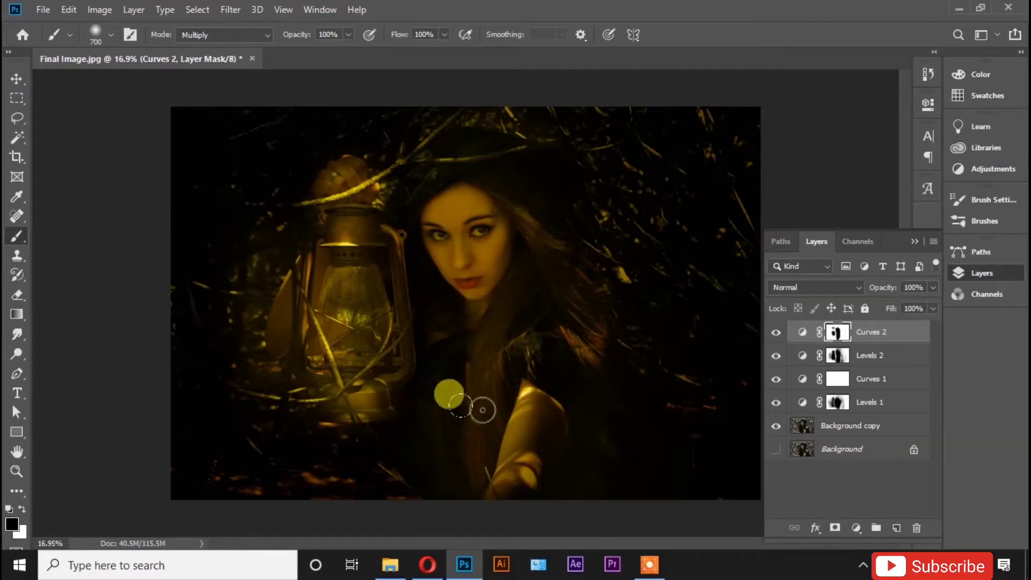
{"action": "mouse_move", "coordinate": [449, 394]}
{"action": "left_mouse_down"}
{"action": "mouse_move", "coordinate": [462, 373]}
{"action": "mouse_move", "coordinate": [444, 455]}
{"action": "mouse_move", "coordinate": [473, 271]}
{"action": "mouse_move", "coordinate": [473, 304]}
{"action": "mouse_move", "coordinate": [414, 363]}
{"action": "mouse_move", "coordinate": [413, 436]}
{"action": "mouse_move", "coordinate": [460, 345]}
{"action": "left_mouse_up"}
{"action": "left_click", "coordinate": [337, 46]}
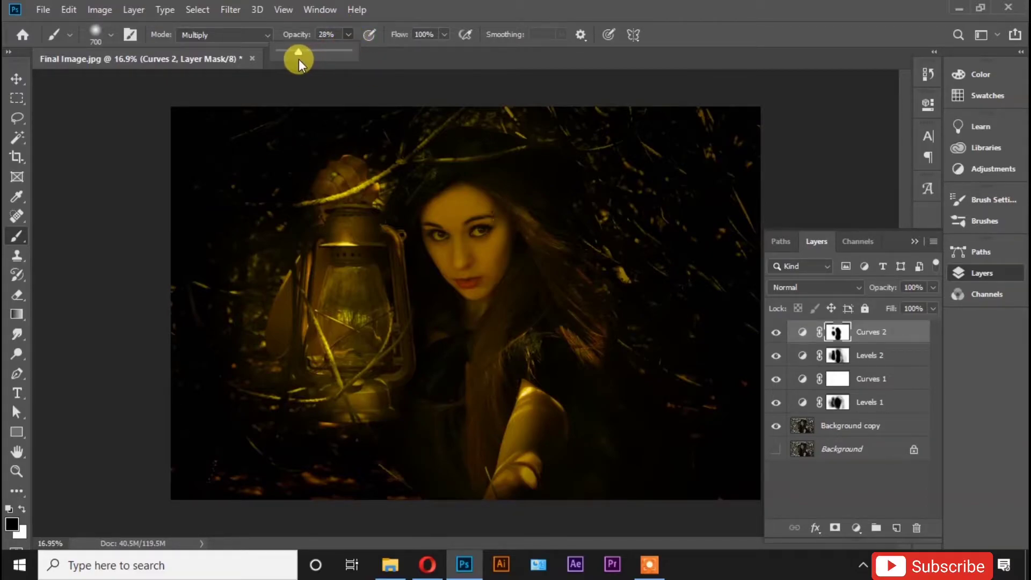
{"action": "left_click_drag", "start_coordinate": [298, 59], "coordinate": [298, 59]}
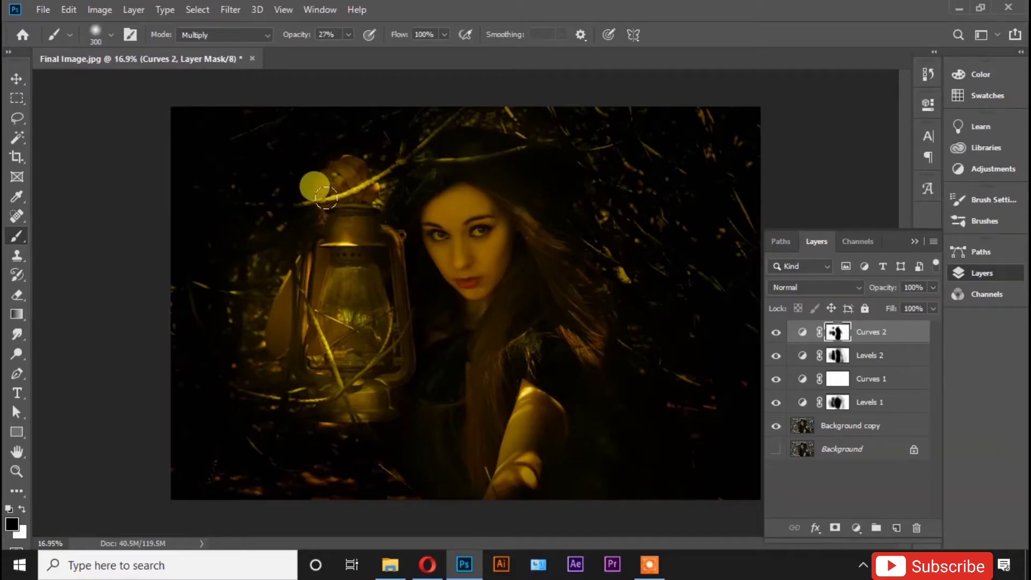
{"action": "key", "text": "bracketleft"}
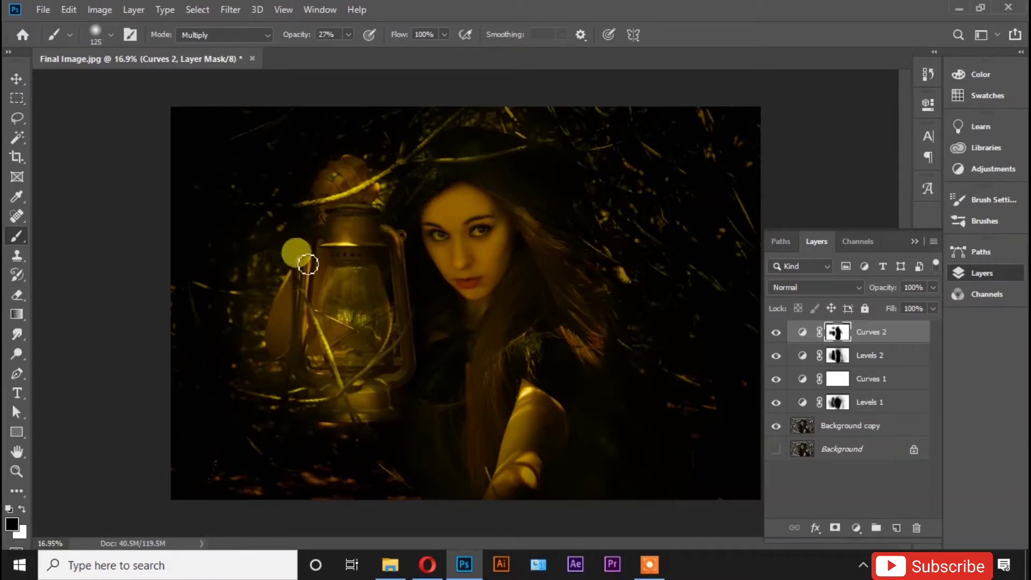
- Add a Brightness/Contrast layer with Brightness raised to 24
{"action": "left_click", "coordinate": [15, 75]}
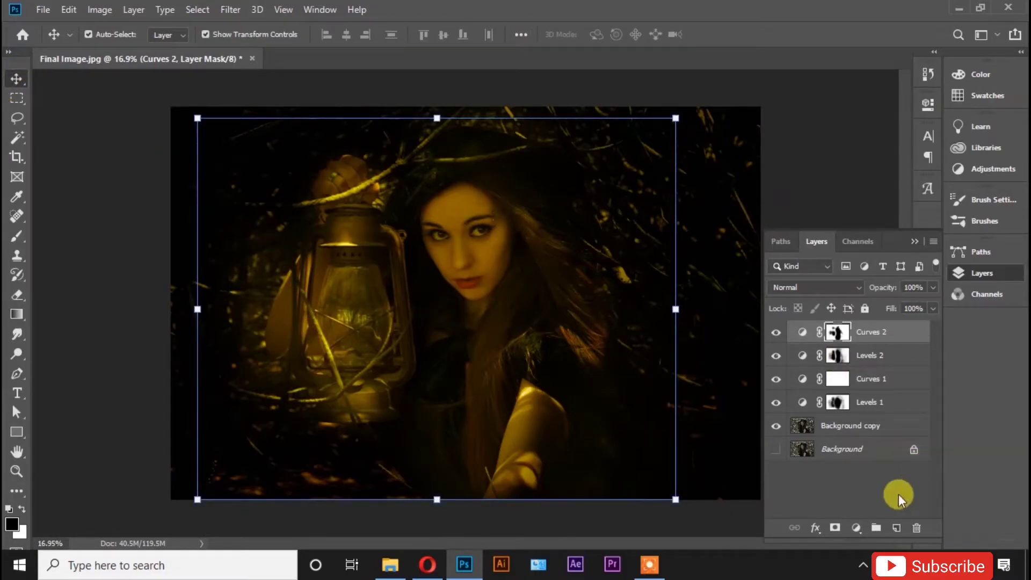
{"action": "left_click", "coordinate": [856, 529]}
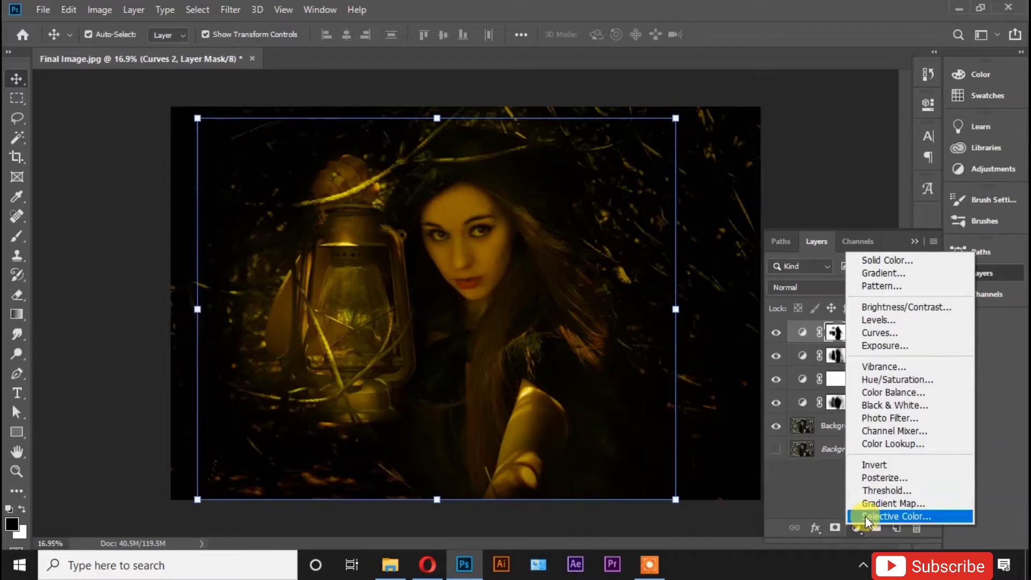
{"action": "left_click", "coordinate": [897, 315]}
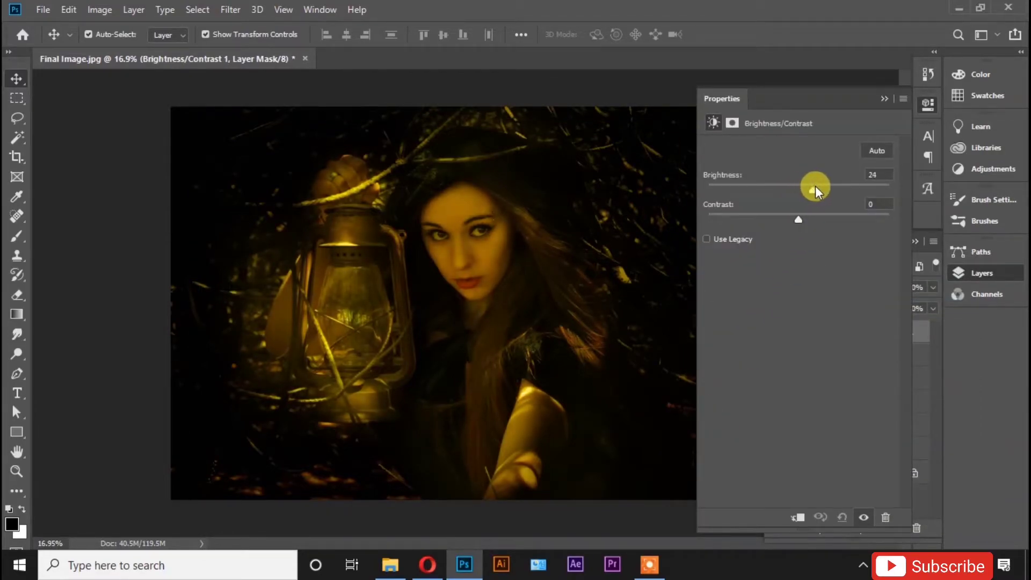
{"action": "left_click_drag", "start_coordinate": [815, 188], "coordinate": [820, 188]}
{"action": "left_click", "coordinate": [884, 99]}
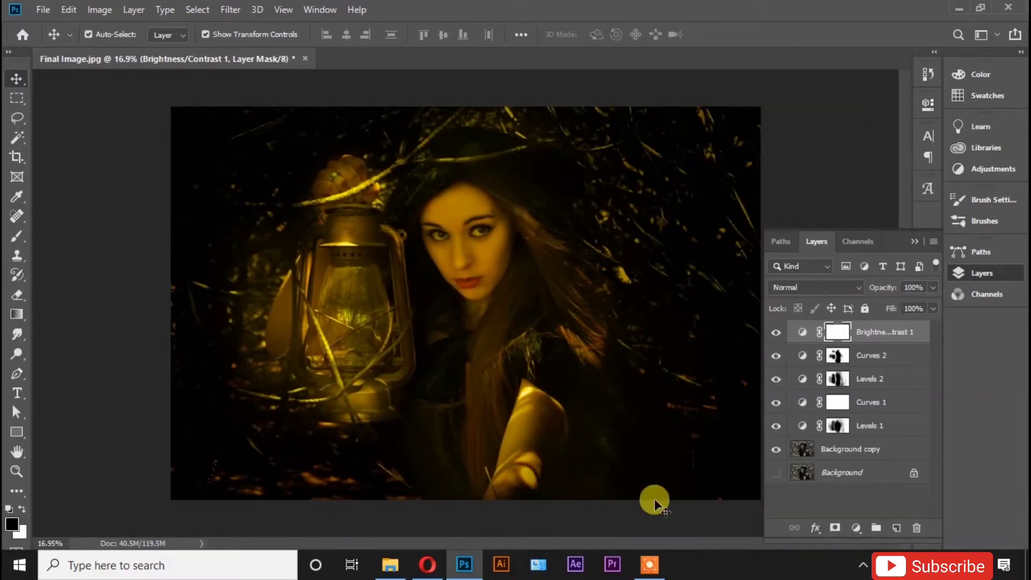
- Place the lens-flare image as an embedded layer positioned over the lantern
{"action": "left_click", "coordinate": [43, 10]}
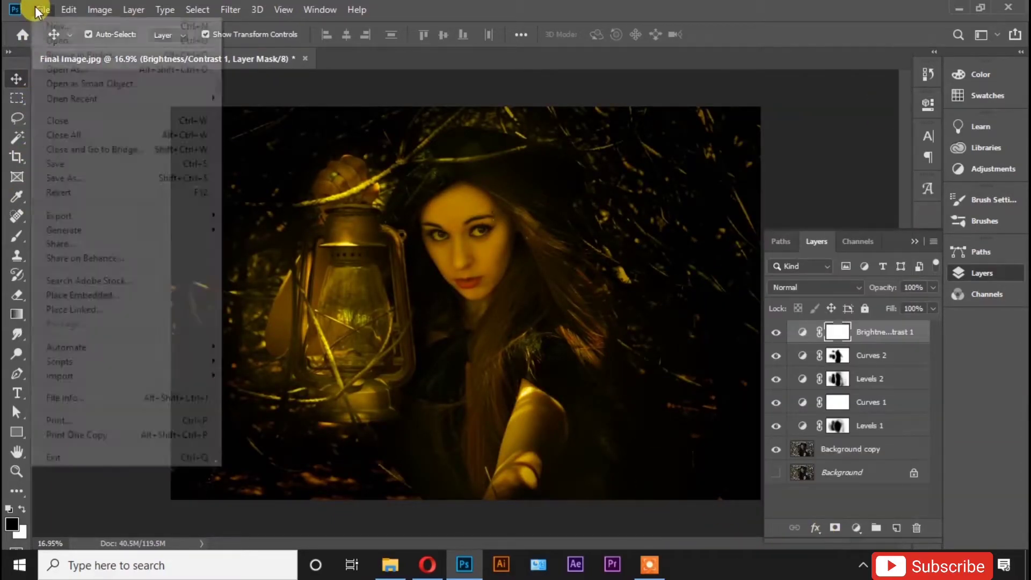
{"action": "left_click", "coordinate": [75, 295]}
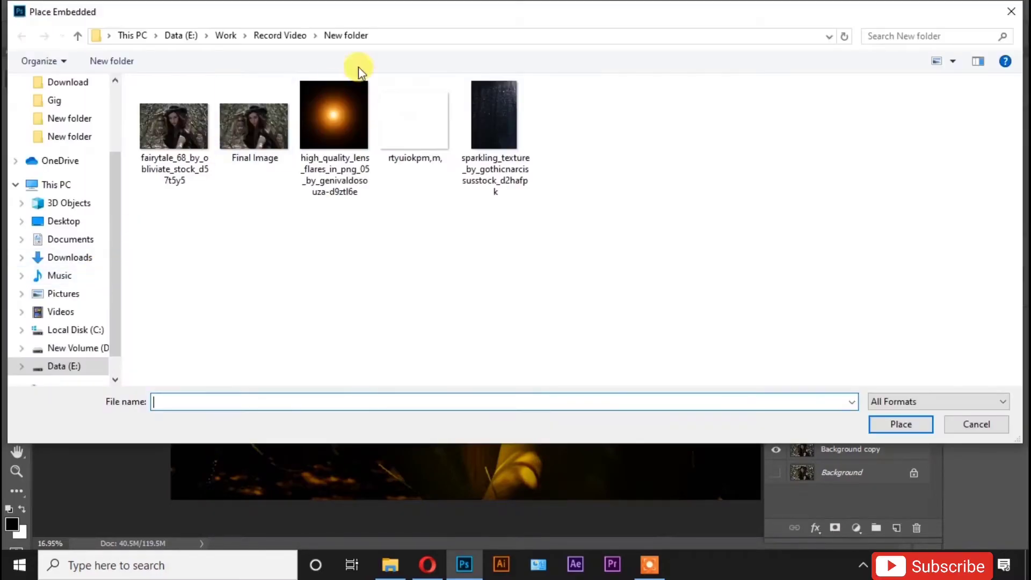
{"action": "double_click", "coordinate": [340, 115]}
{"action": "left_click_drag", "start_coordinate": [481, 292], "coordinate": [357, 299]}
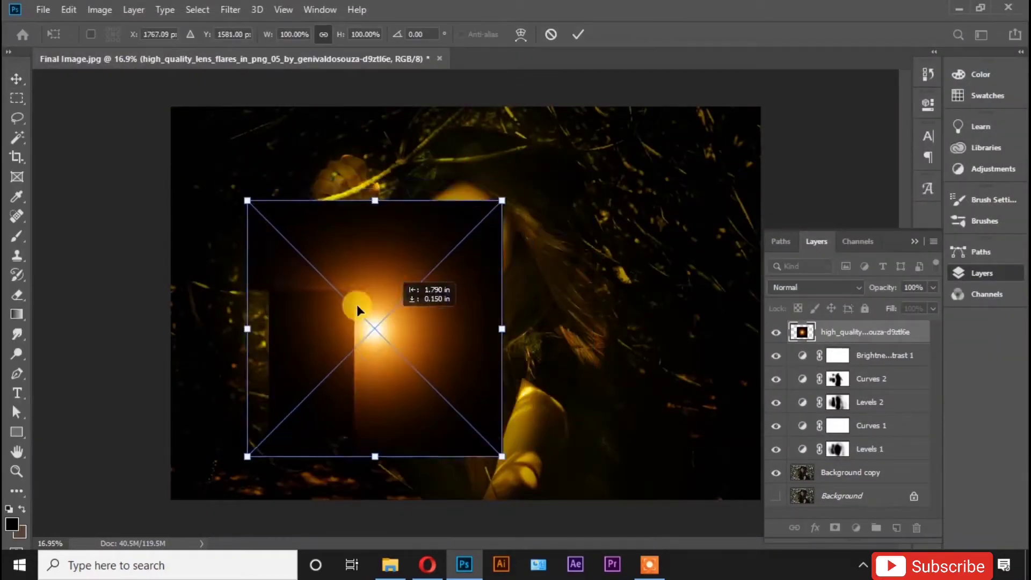
{"action": "left_click", "coordinate": [577, 34]}
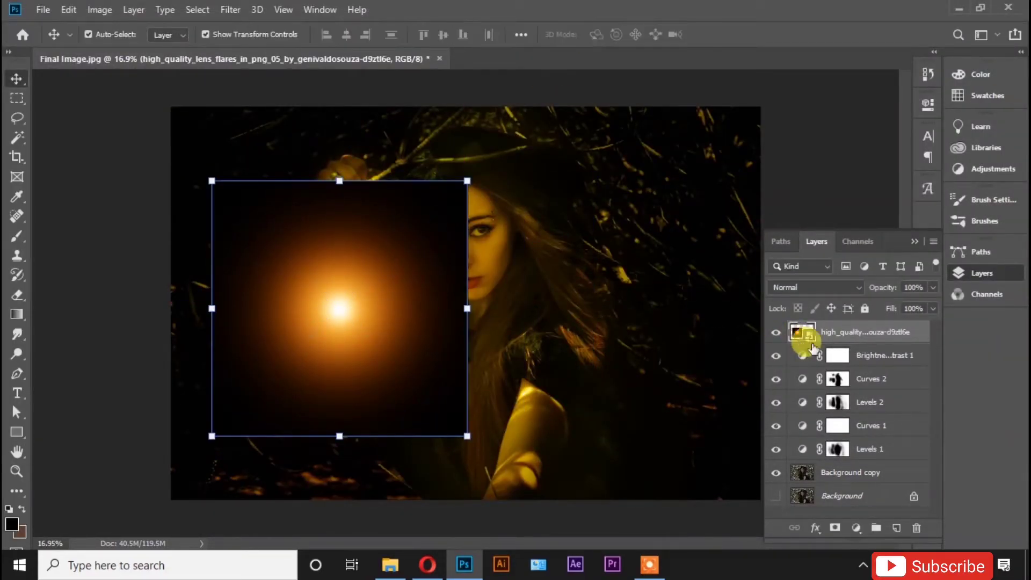
- Set the lens-flare layer to Screen blending and nudge it onto the lantern glass
{"action": "left_click", "coordinate": [840, 289]}
{"action": "left_click", "coordinate": [813, 298]}
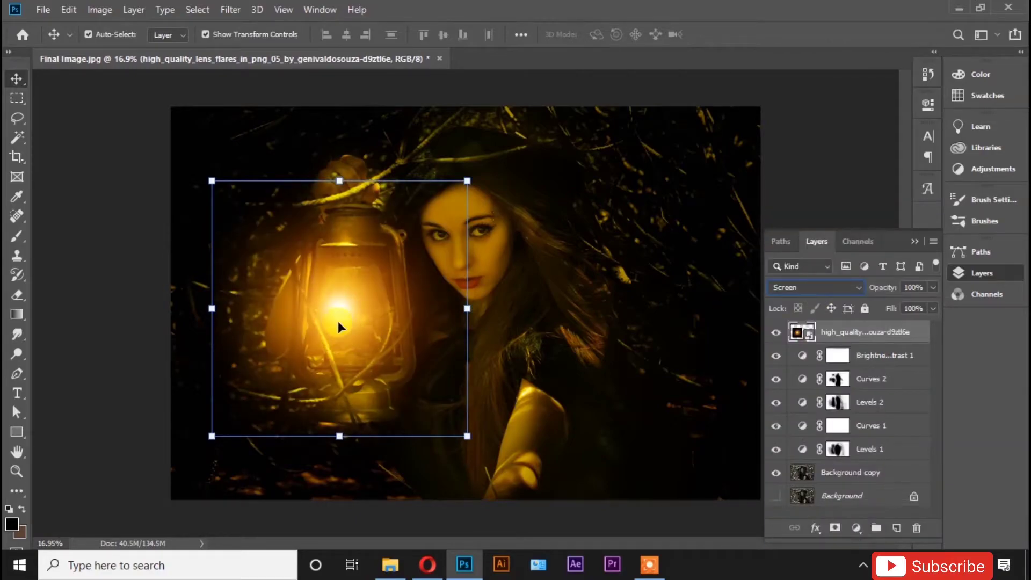
{"action": "scroll", "coordinate": [347, 311], "scroll_direction": "up", "scroll_amount": 2}
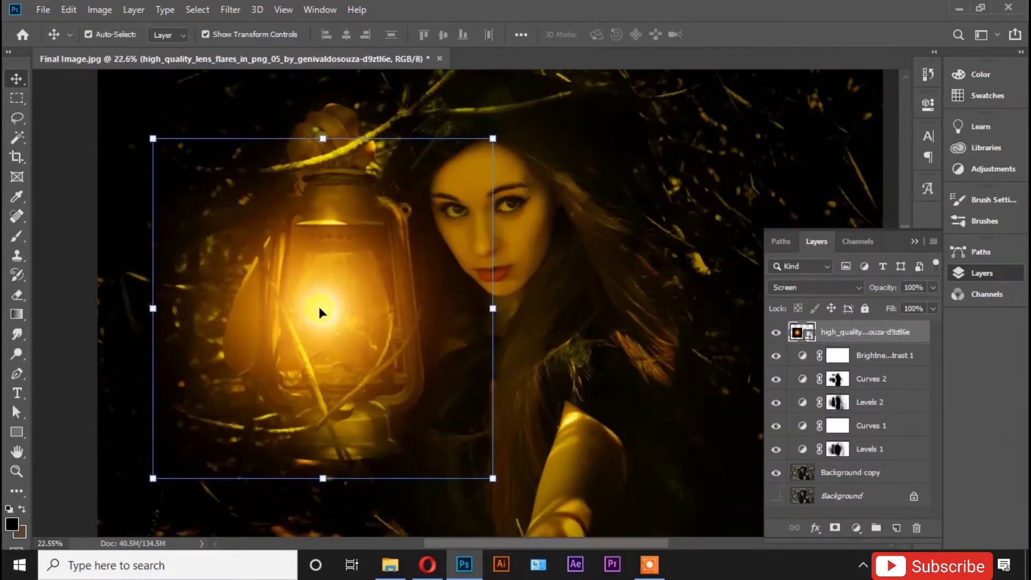
{"action": "left_click_drag", "start_coordinate": [318, 303], "coordinate": [333, 333]}
- Shrink the flare slightly, centre it on the lantern and lower its opacity to 90%
{"action": "key", "text": "ctrl+t"}
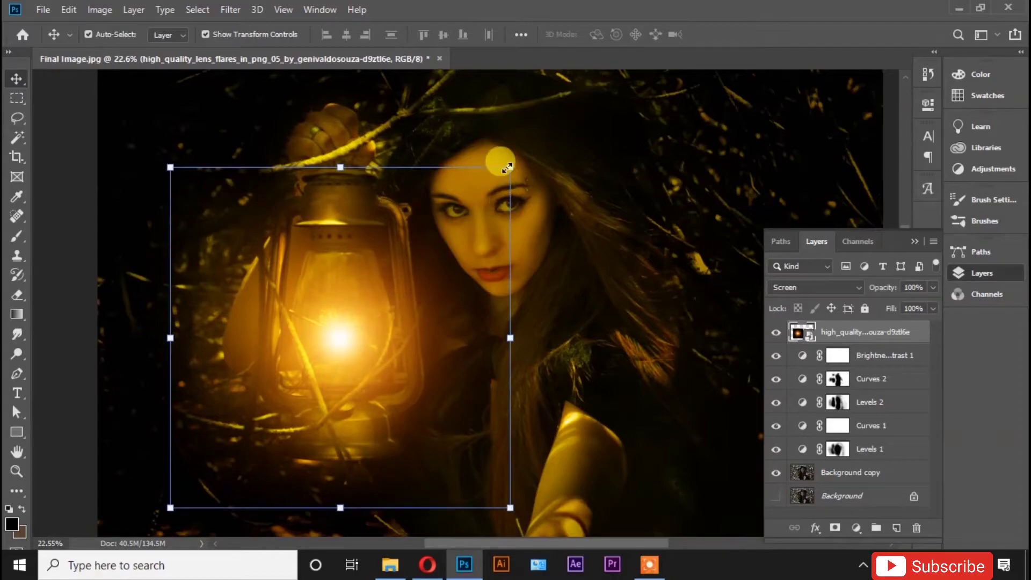
{"action": "left_click_drag", "start_coordinate": [500, 173], "coordinate": [489, 184]}
{"action": "left_click_drag", "start_coordinate": [347, 334], "coordinate": [358, 329]}
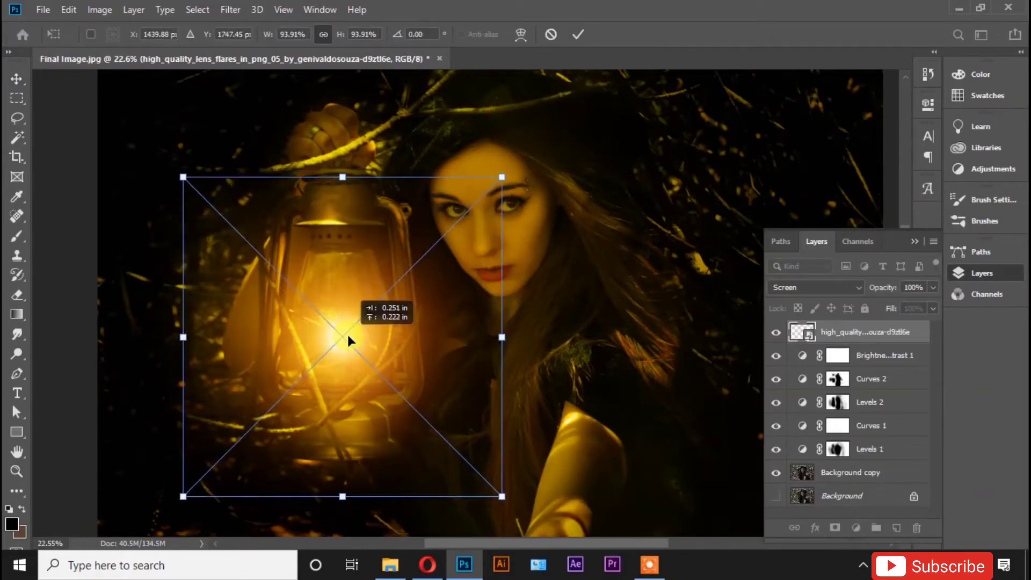
{"action": "left_click_drag", "start_coordinate": [924, 305], "coordinate": [919, 307]}
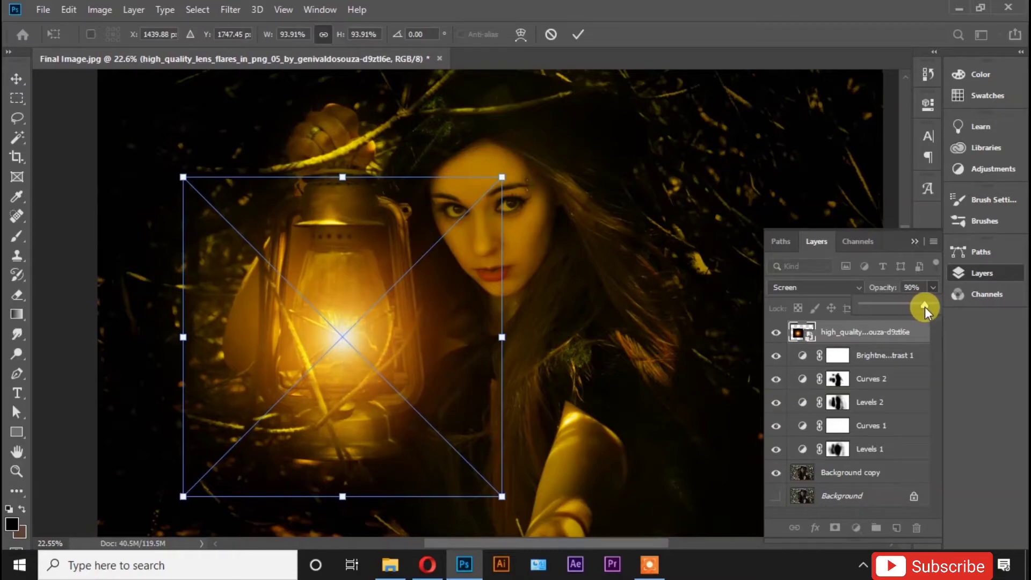
{"action": "left_click", "coordinate": [23, 75]}
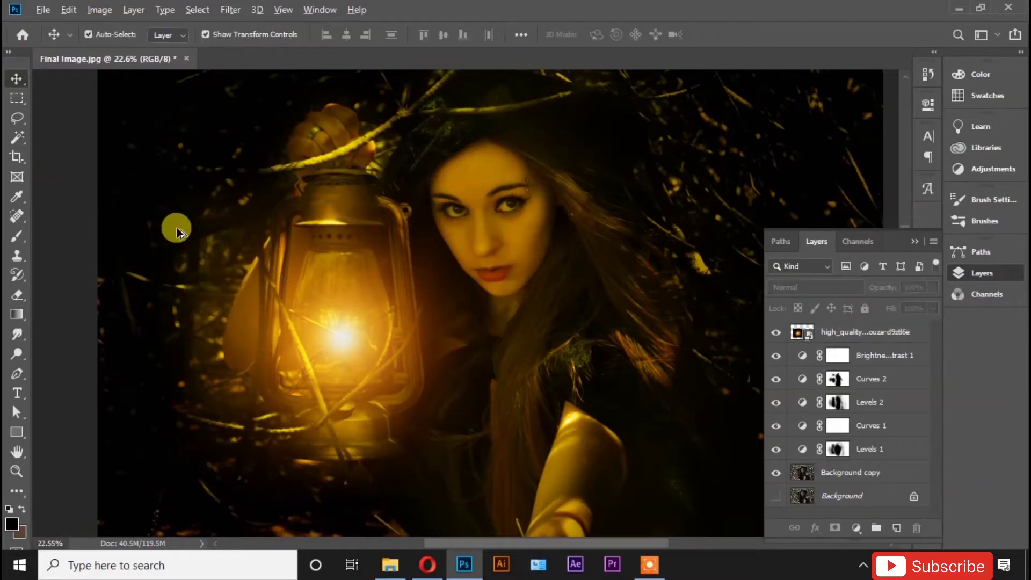
{"action": "scroll", "coordinate": [176, 227], "scroll_direction": "down", "scroll_amount": 2}
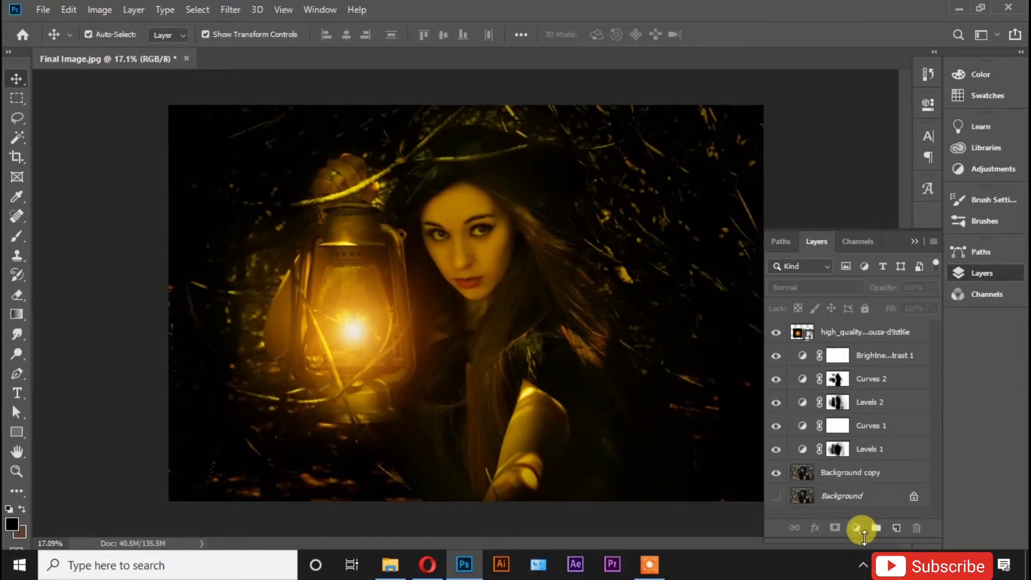
- Add a Color Balance layer with Yellow/Blue at −25 for midtones and −23 for highlights
{"action": "left_click", "coordinate": [857, 527]}
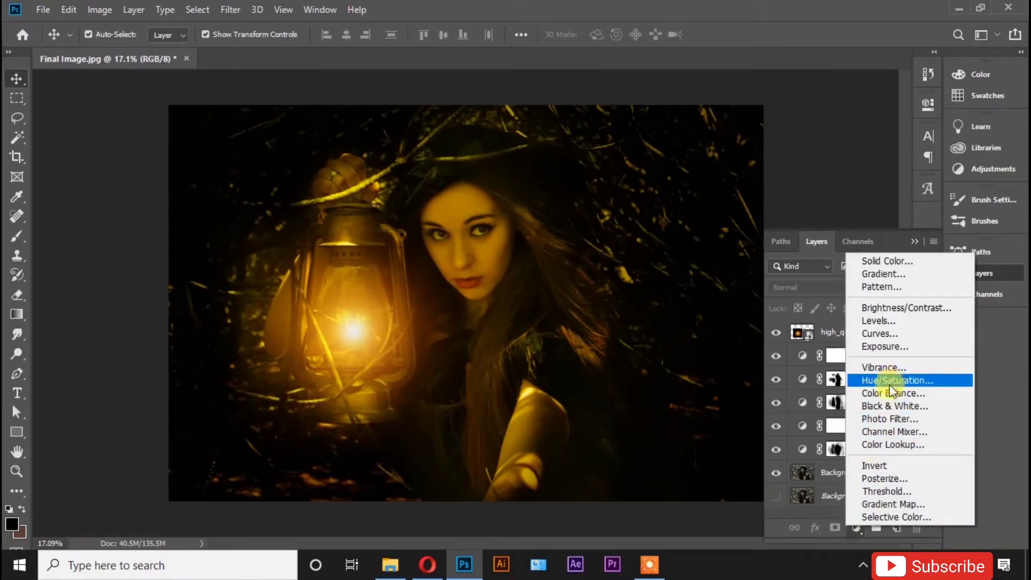
{"action": "left_click", "coordinate": [894, 393]}
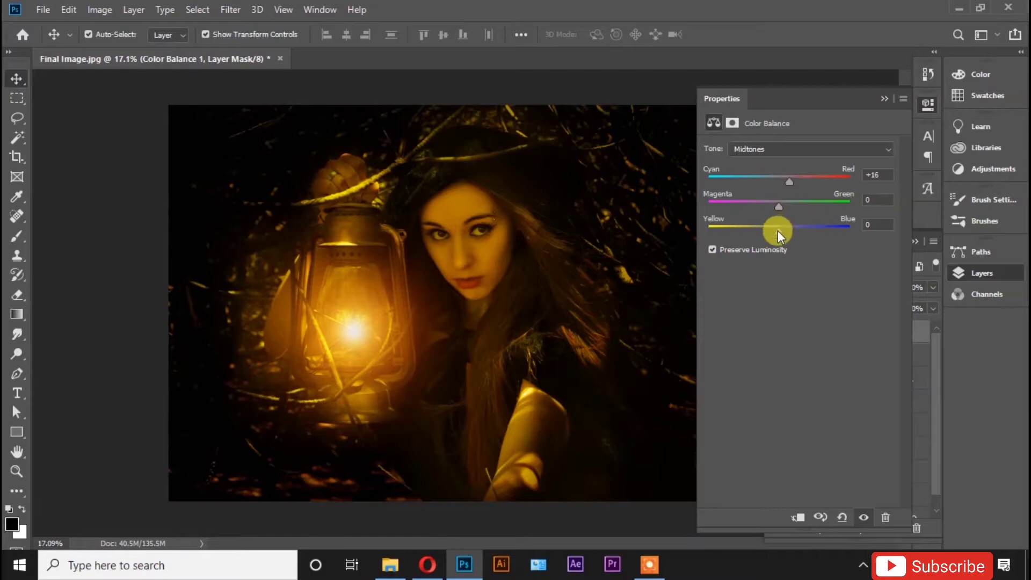
{"action": "left_click_drag", "start_coordinate": [777, 230], "coordinate": [760, 232]}
{"action": "left_click", "coordinate": [838, 150]}
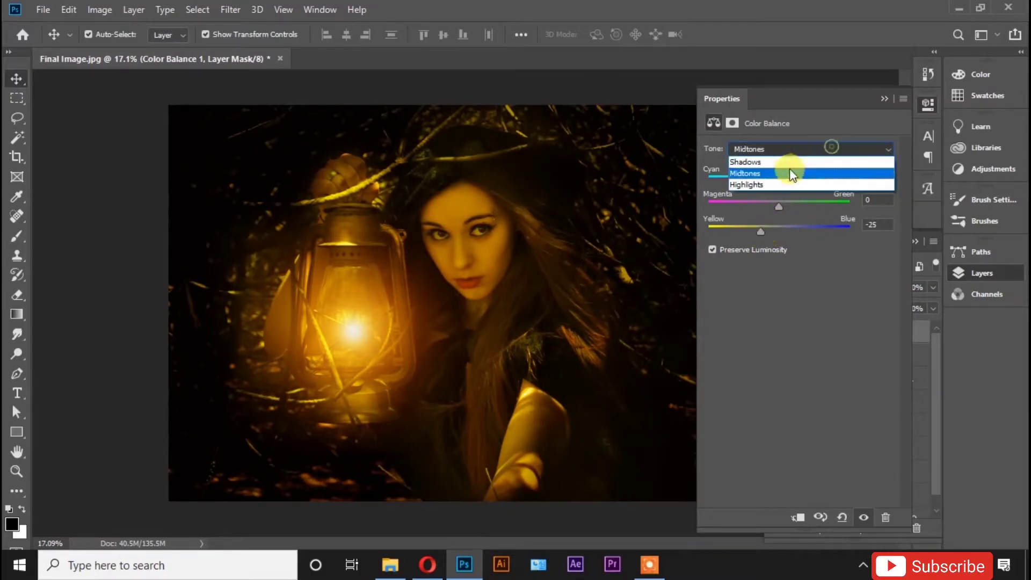
{"action": "left_click", "coordinate": [780, 179]}
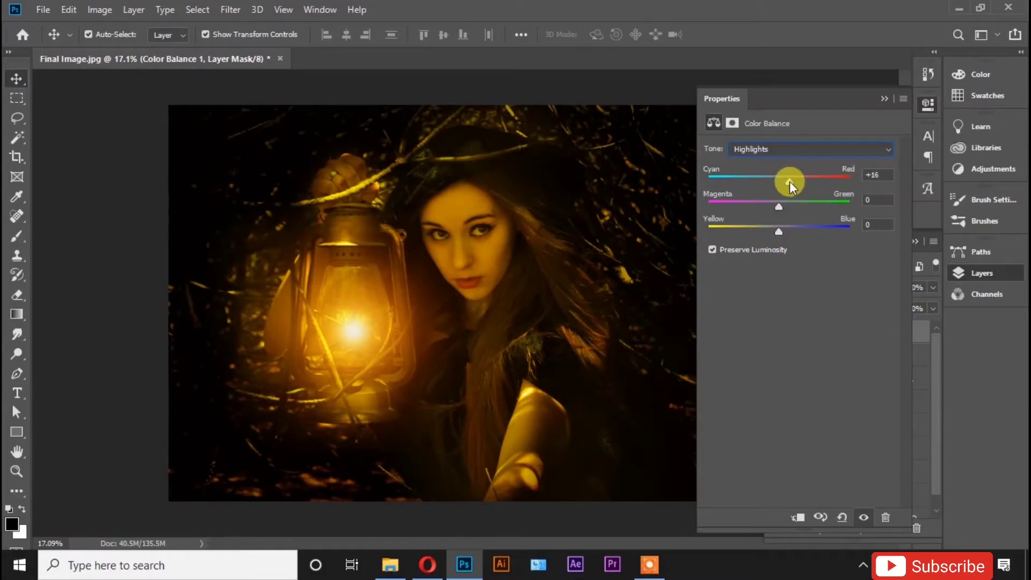
{"action": "left_click_drag", "start_coordinate": [777, 229], "coordinate": [762, 231]}
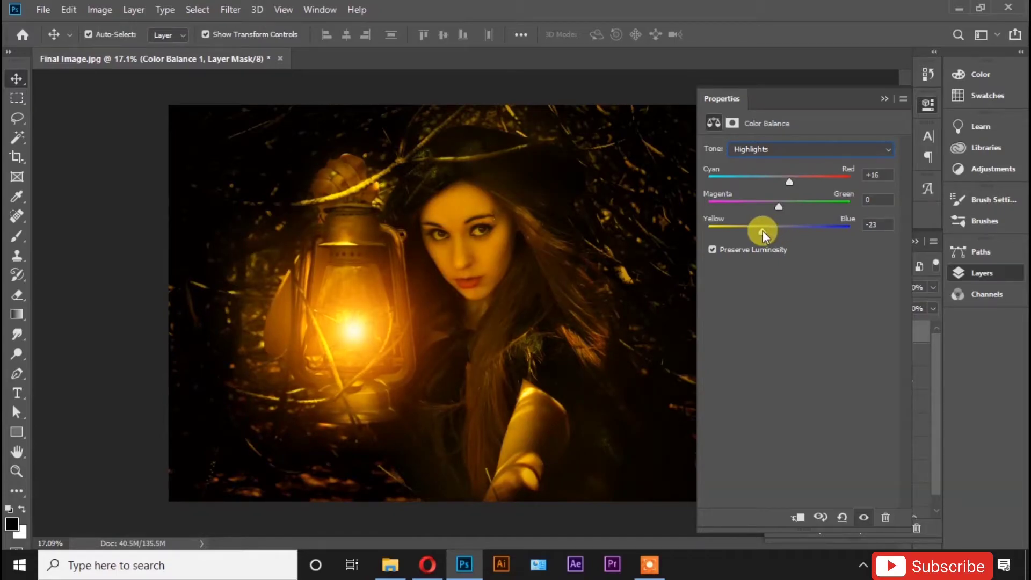
{"action": "left_click", "coordinate": [883, 99]}
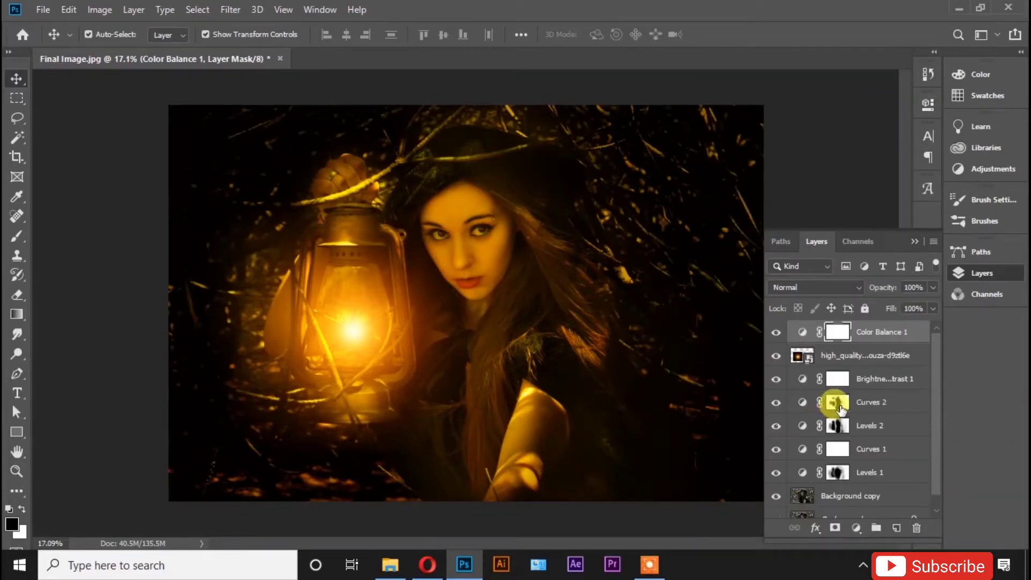
- On a new Layer 1, darken the photo's edges with a large soft Normal brush at 26% opacity
{"action": "left_click", "coordinate": [896, 528]}
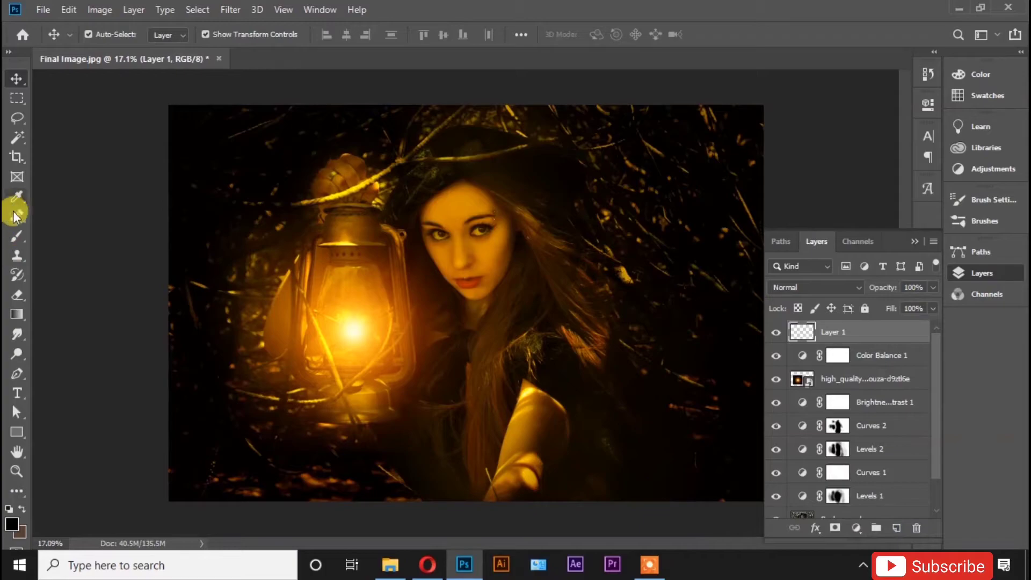
{"action": "left_click", "coordinate": [16, 237]}
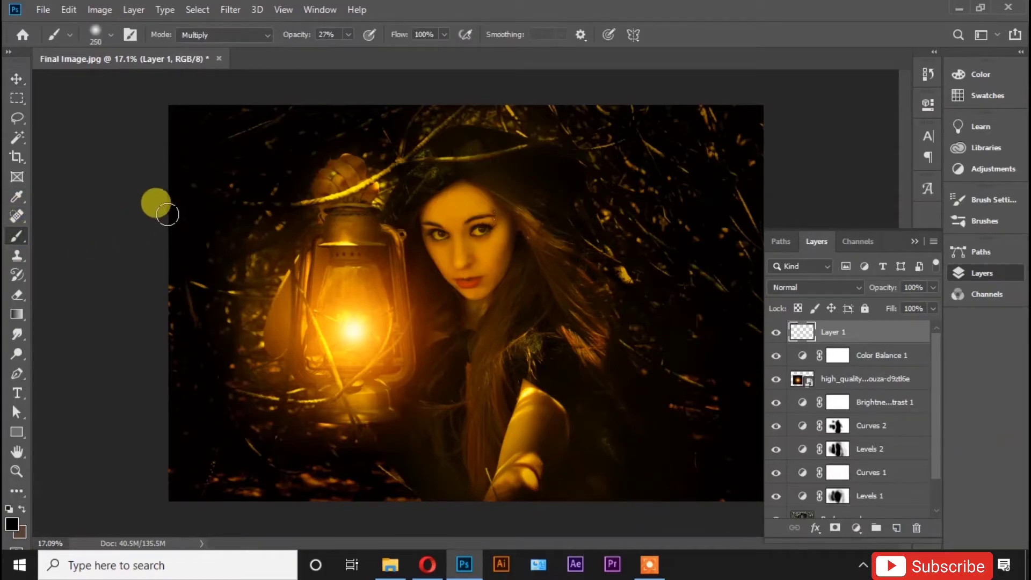
{"action": "key", "text": "bracketright"}
{"action": "key", "text": "bracketright"}
{"action": "key", "text": "bracketright"}
{"action": "left_click", "coordinate": [214, 34]}
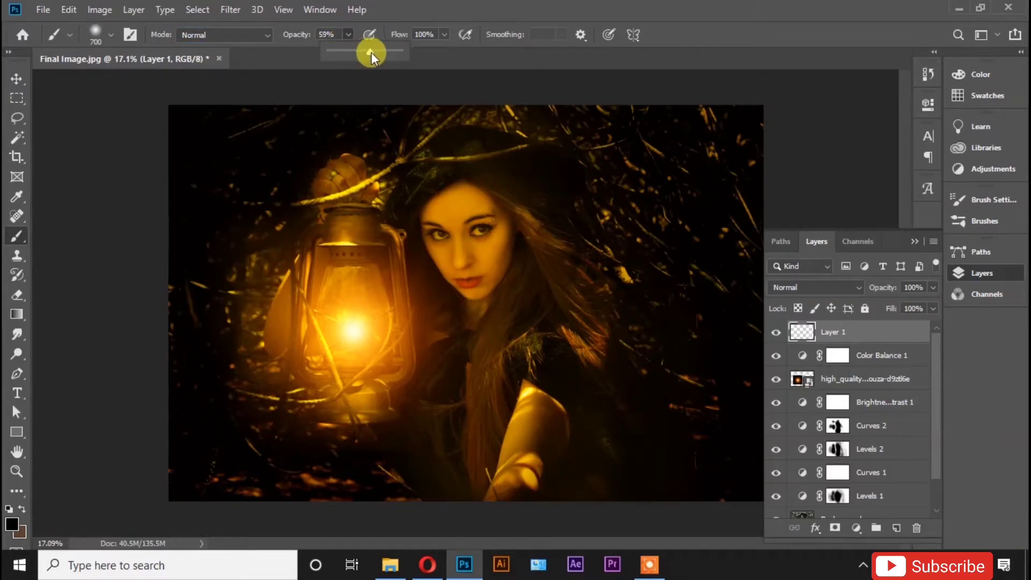
{"action": "left_click_drag", "start_coordinate": [388, 54], "coordinate": [392, 54]}
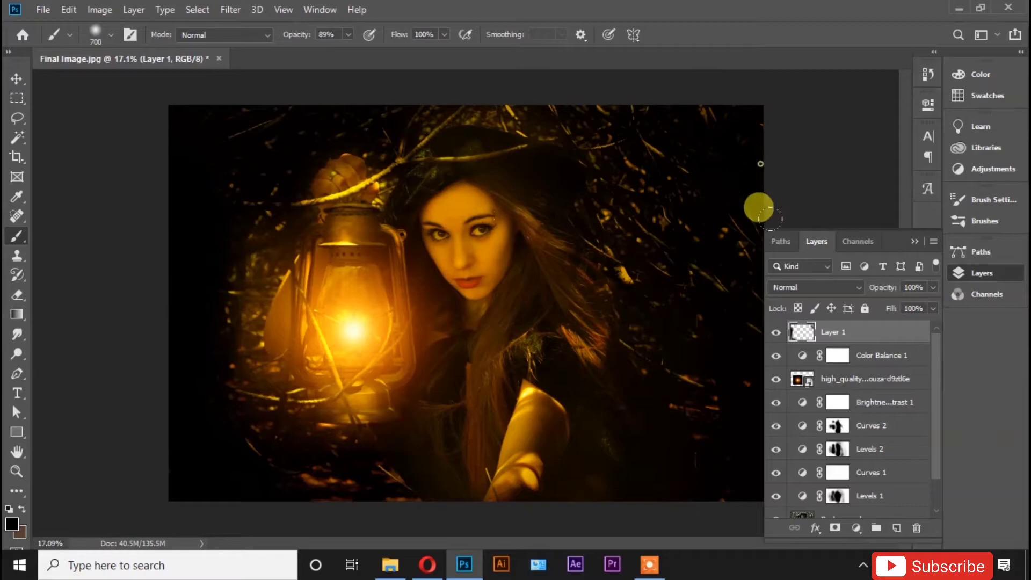
{"action": "left_click_drag", "start_coordinate": [548, 108], "coordinate": [435, 107]}
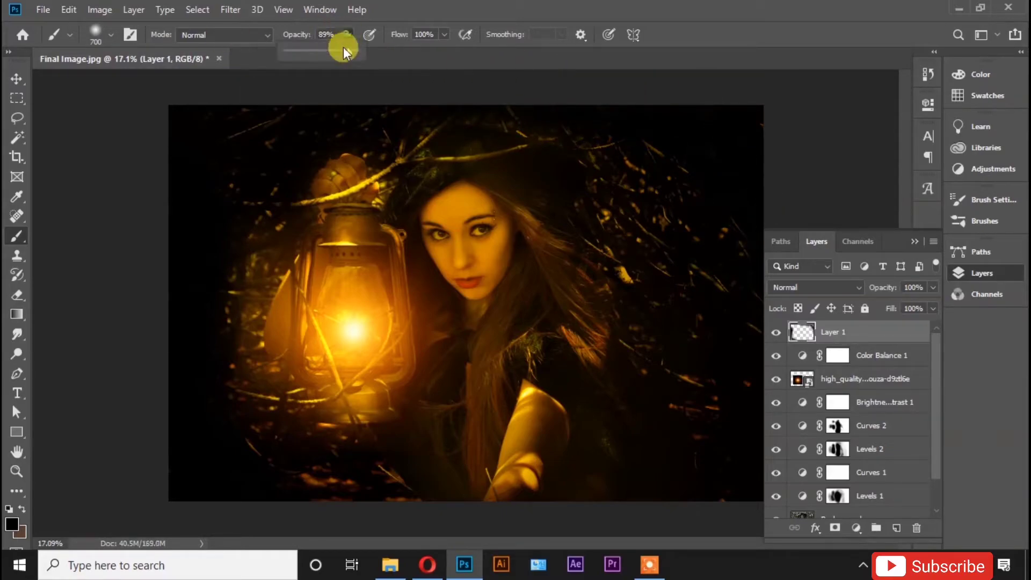
{"action": "left_click_drag", "start_coordinate": [329, 56], "coordinate": [304, 60]}
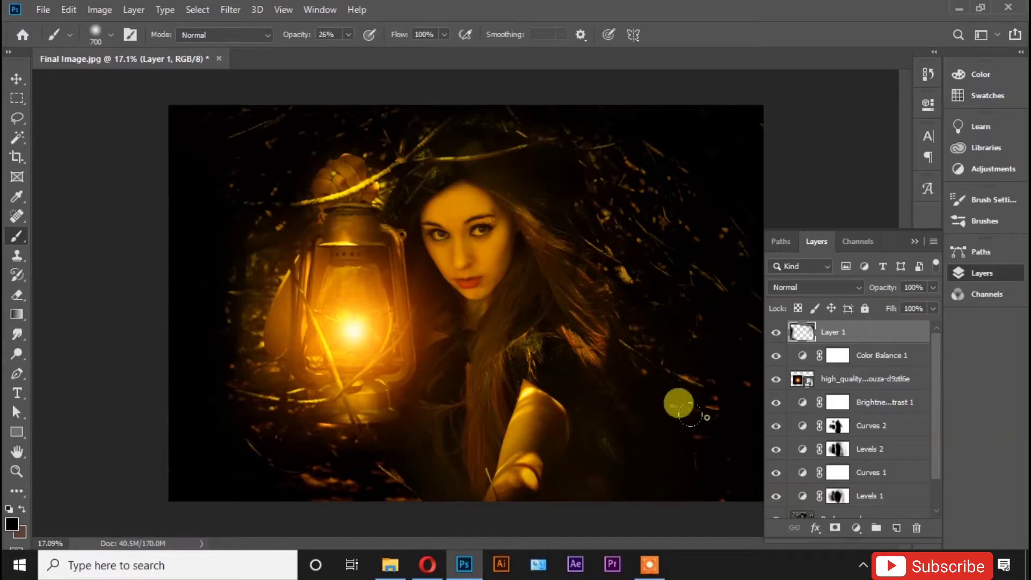
{"action": "left_click_drag", "start_coordinate": [465, 125], "coordinate": [18, 165]}
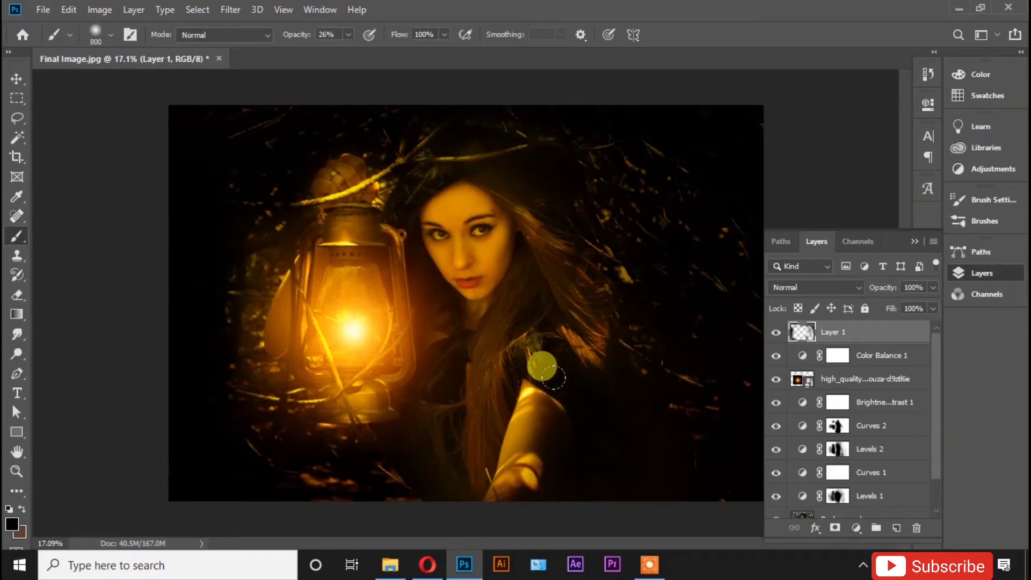
{"action": "key", "text": "bracketleft"}
{"action": "key", "text": "bracketleft"}
{"action": "key", "text": "bracketleft"}
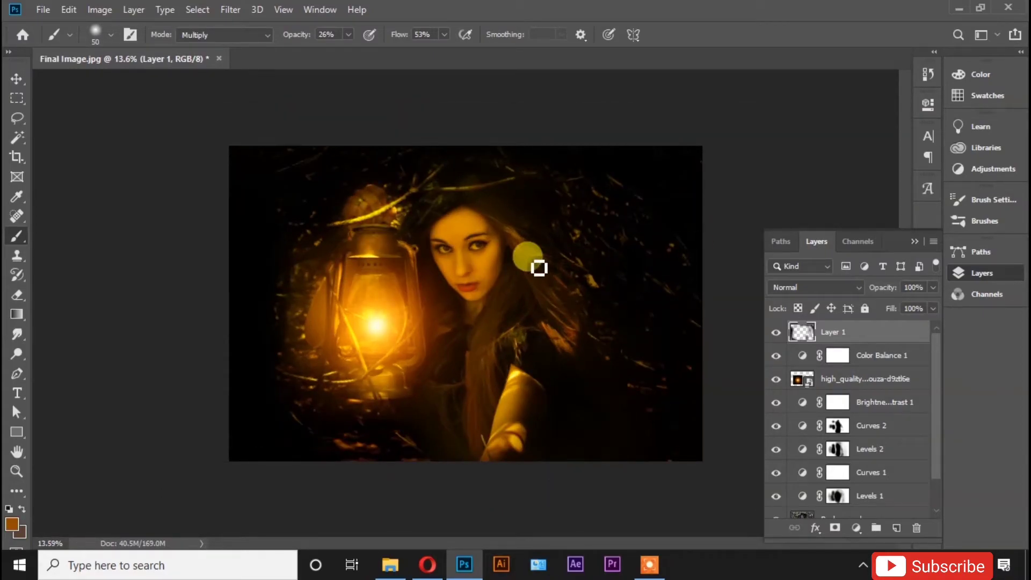
- Place sparkling_texture as an embedded layer and enlarge it to cover the whole photo
{"action": "left_click", "coordinate": [43, 9]}
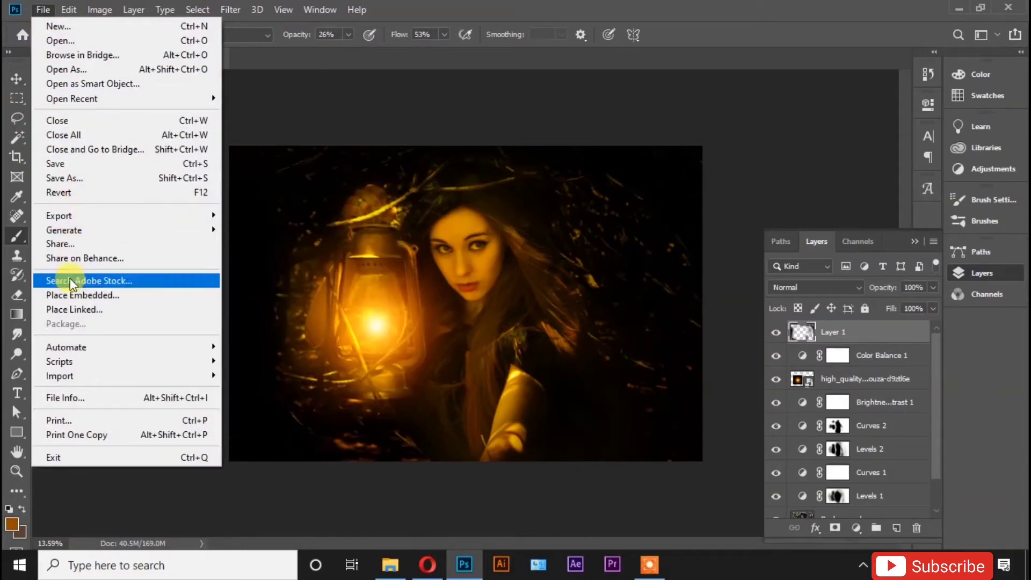
{"action": "left_click", "coordinate": [70, 294]}
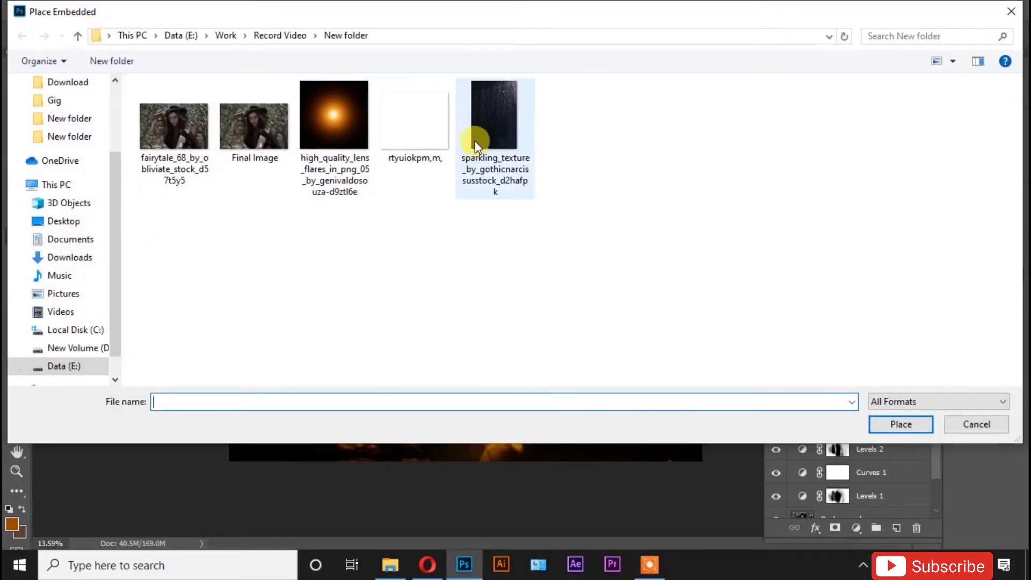
{"action": "left_click", "coordinate": [488, 134]}
{"action": "left_click", "coordinate": [891, 423]}
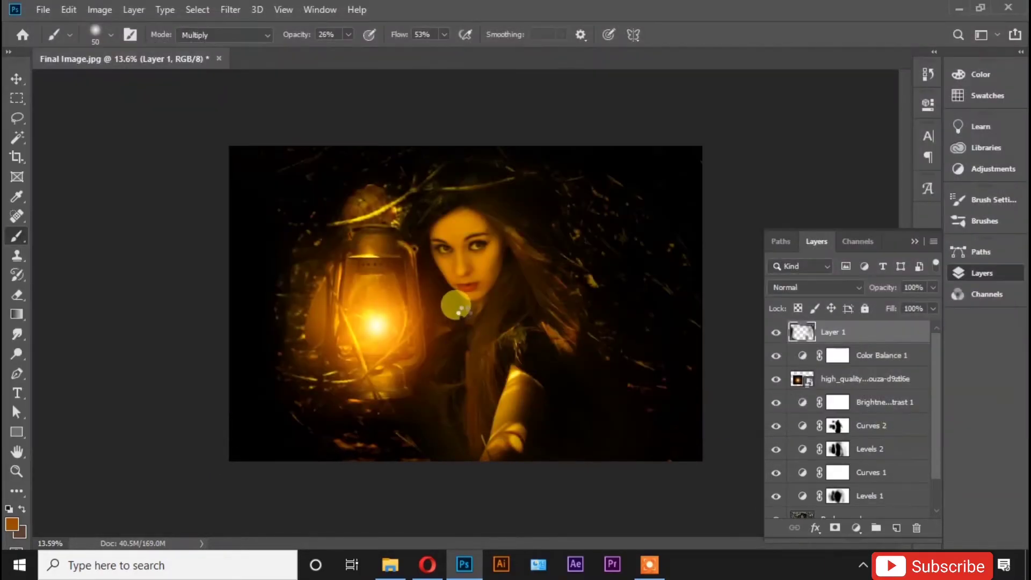
{"action": "scroll", "coordinate": [463, 314], "scroll_direction": "down", "scroll_amount": 5}
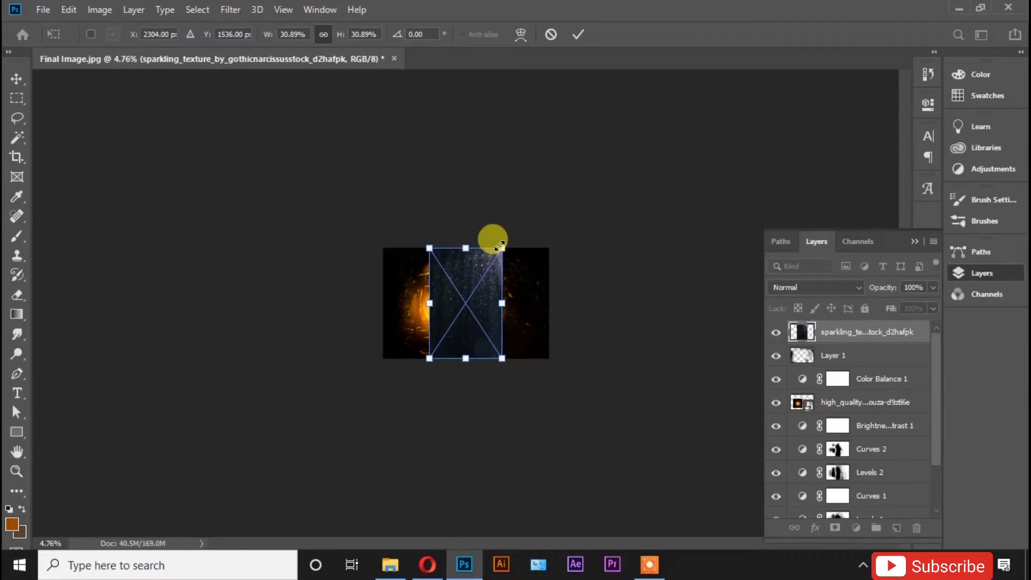
{"action": "left_click_drag", "start_coordinate": [500, 248], "coordinate": [572, 191]}
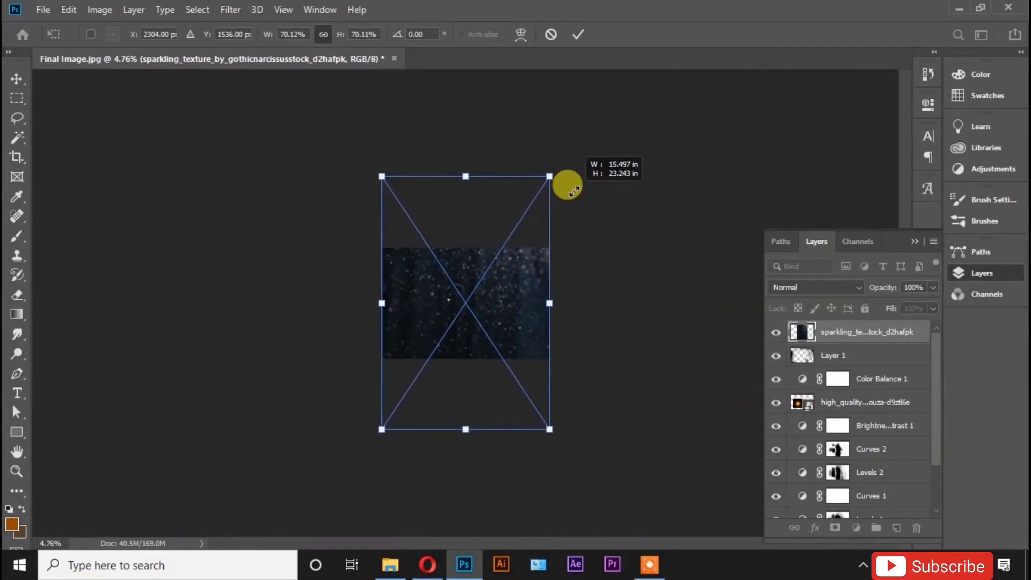
{"action": "left_click", "coordinate": [577, 33]}
{"action": "double_click", "coordinate": [492, 288]}
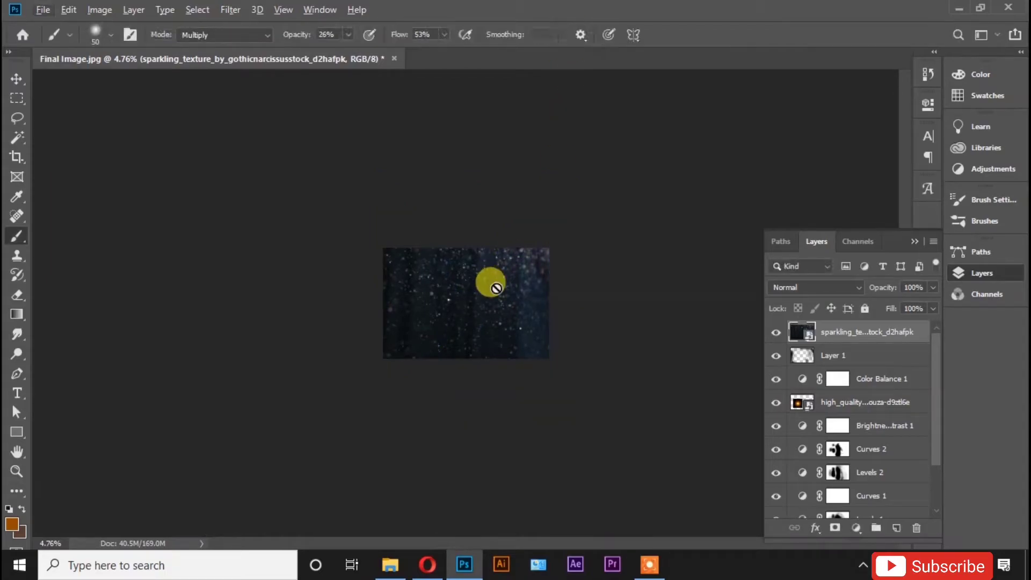
- Fit the image on screen and select the sparkle texture layer with the Move tool
{"action": "key", "text": "ctrl+0"}
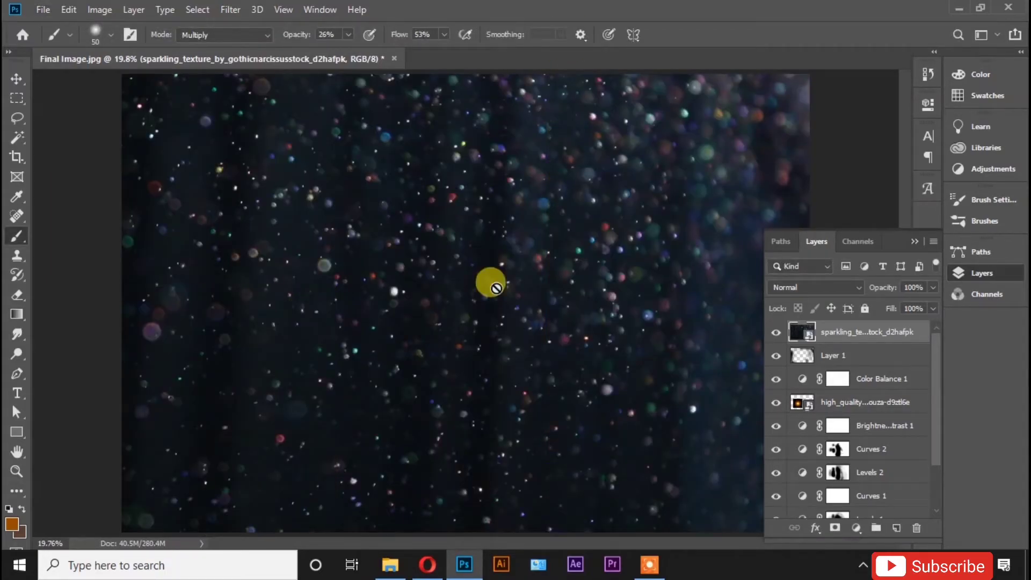
{"action": "scroll", "coordinate": [496, 289], "scroll_direction": "down", "scroll_amount": 1}
{"action": "key", "text": "v"}
{"action": "left_click", "coordinate": [669, 293]}
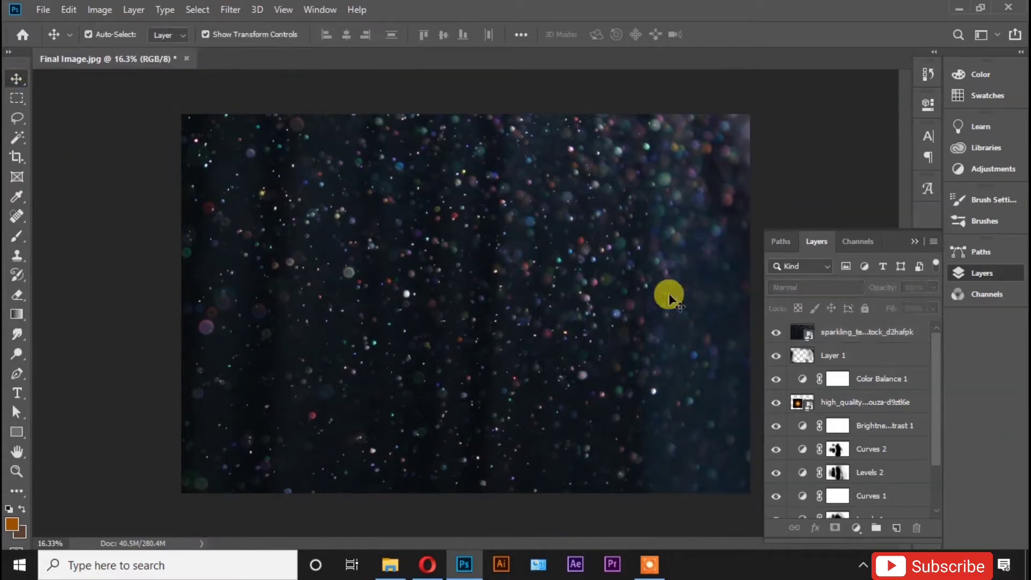
{"action": "left_click", "coordinate": [881, 332]}
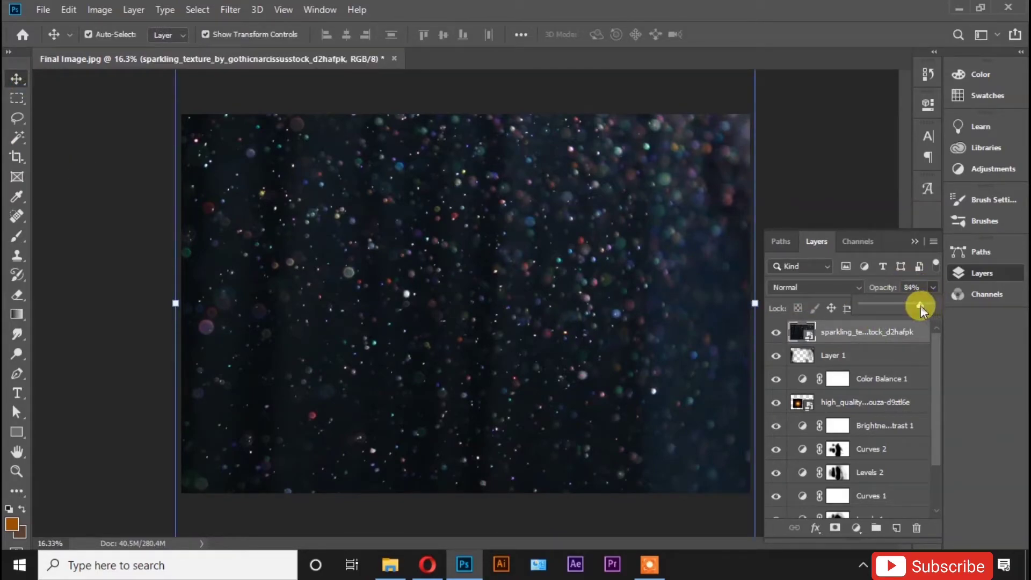
- Give the sparkle texture layer the Screen blend mode and 39% opacity
{"action": "left_click_drag", "start_coordinate": [928, 304], "coordinate": [919, 304]}
{"action": "left_click", "coordinate": [810, 290]}
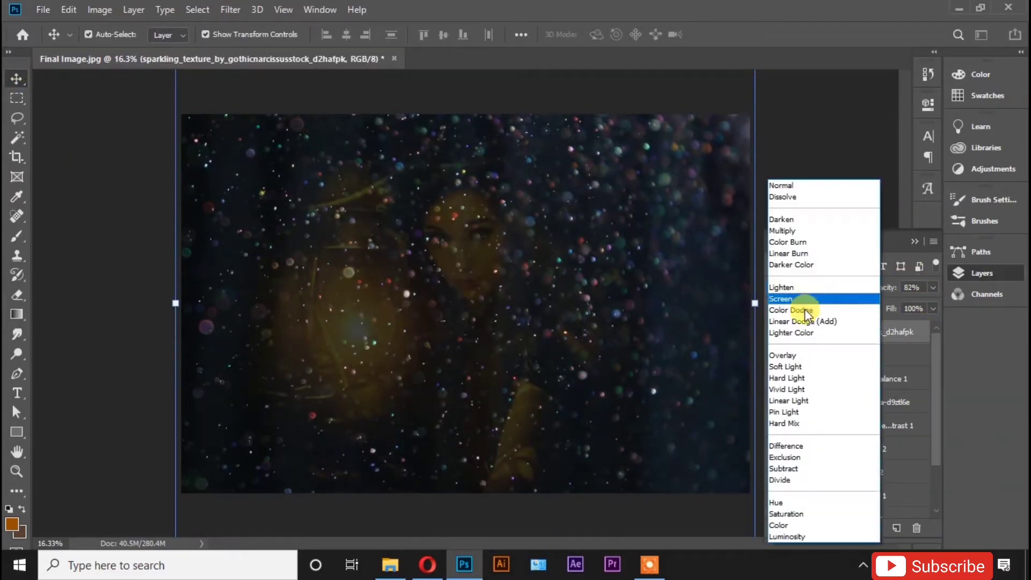
{"action": "left_click", "coordinate": [805, 301]}
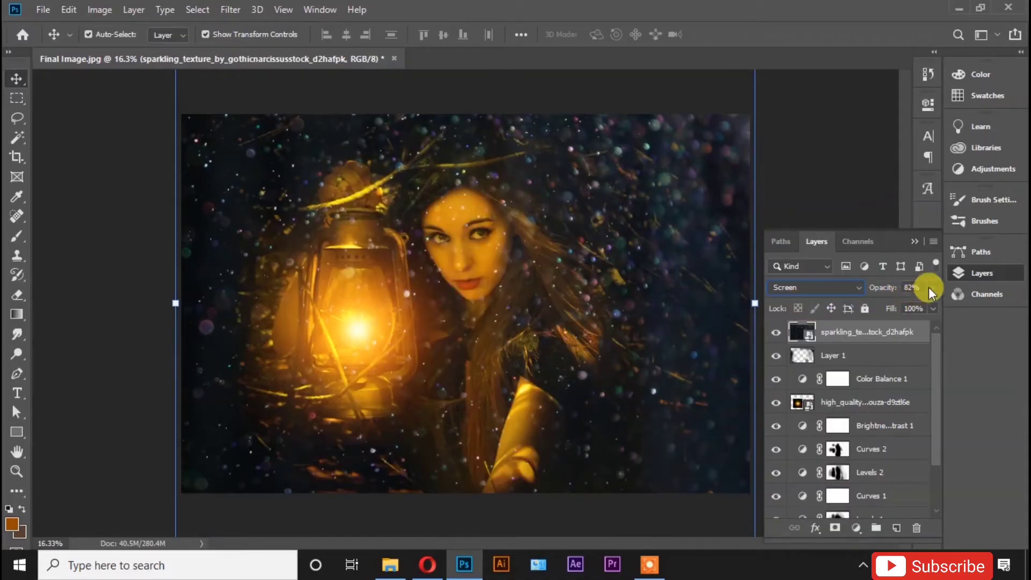
{"action": "left_click", "coordinate": [842, 288]}
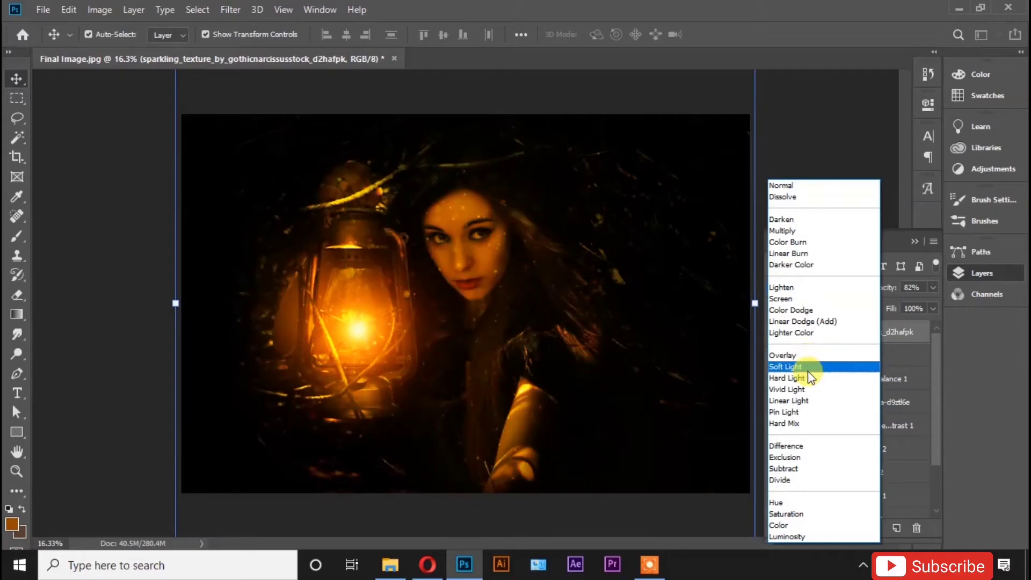
{"action": "left_click", "coordinate": [800, 297]}
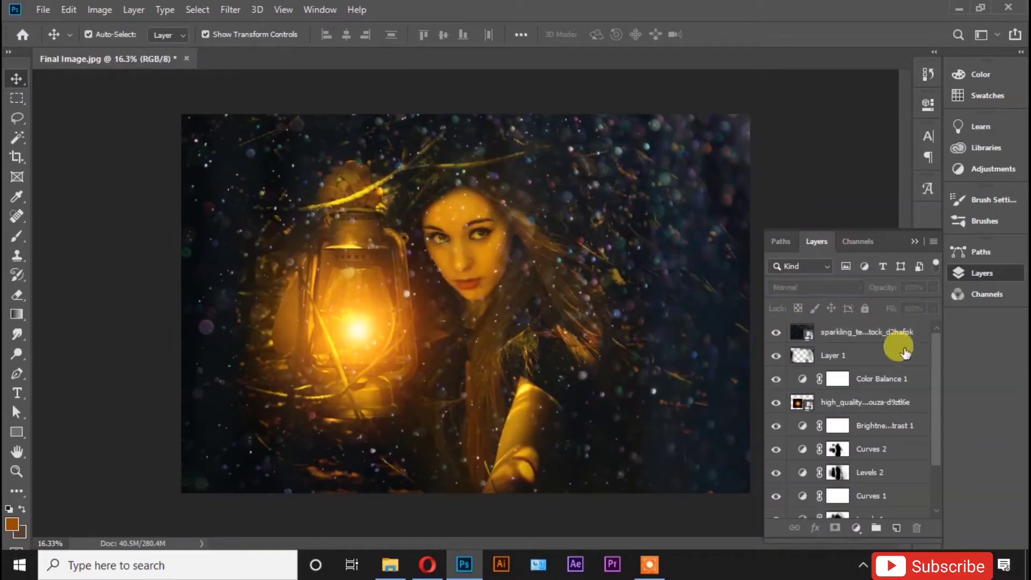
{"action": "left_click", "coordinate": [888, 332]}
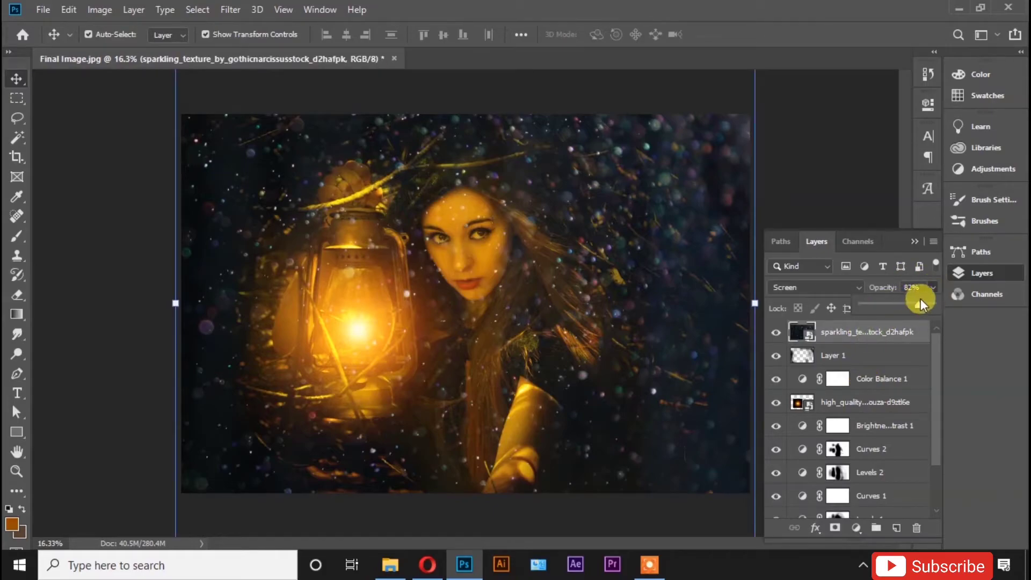
{"action": "left_click_drag", "start_coordinate": [920, 304], "coordinate": [888, 305]}
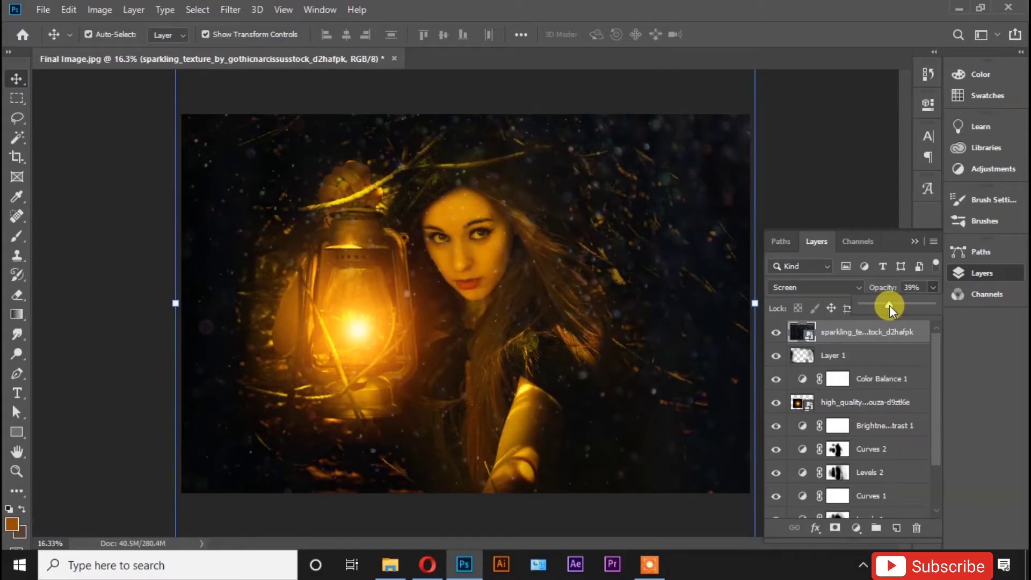
- Mask the sparkle layer, painting out glints over the woman's face and body with a large brush
{"action": "left_click", "coordinate": [837, 528]}
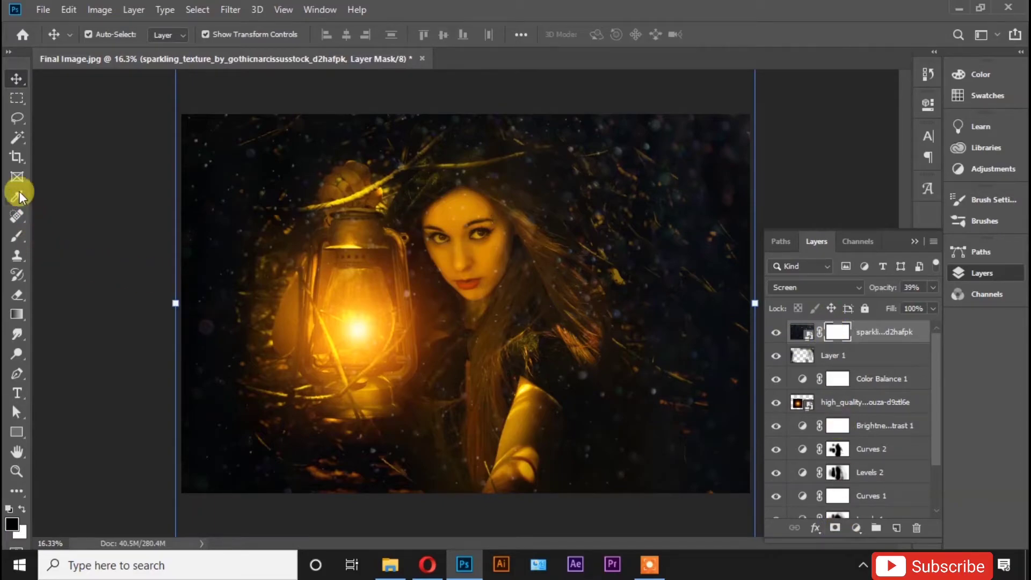
{"action": "left_click", "coordinate": [16, 235]}
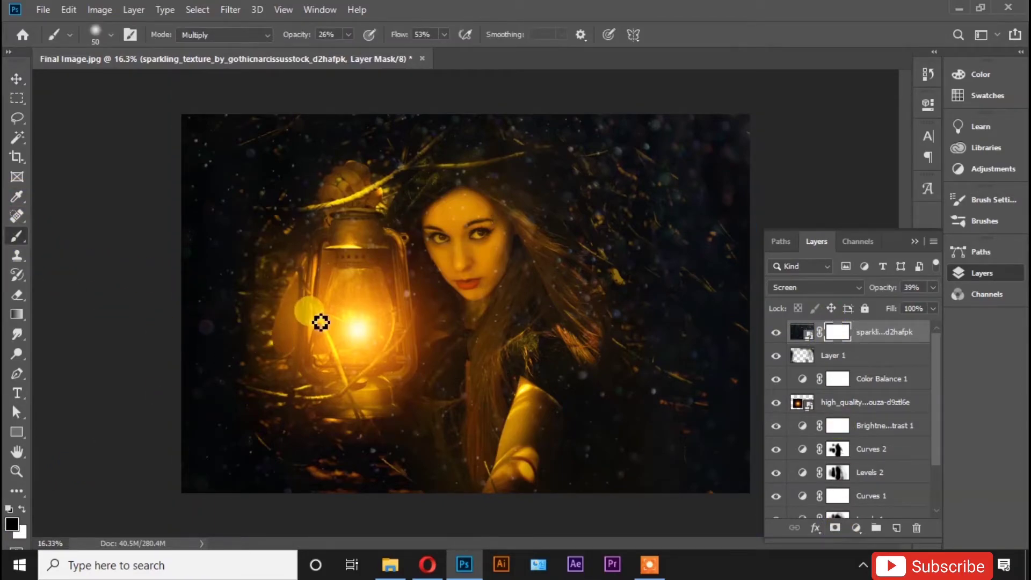
{"action": "key", "text": "bracketright"}
{"action": "key", "text": "bracketright"}
{"action": "key", "text": "bracketright"}
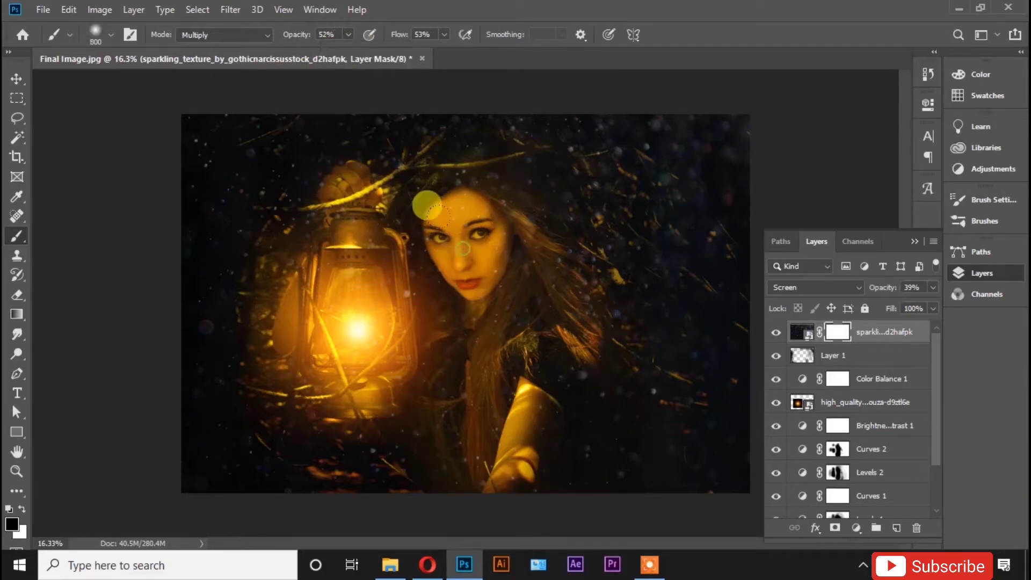
{"action": "left_click", "coordinate": [419, 198]}
{"action": "mouse_move", "coordinate": [409, 185]}
{"action": "left_mouse_down"}
{"action": "mouse_move", "coordinate": [471, 468]}
{"action": "mouse_move", "coordinate": [371, 388]}
{"action": "left_mouse_up"}
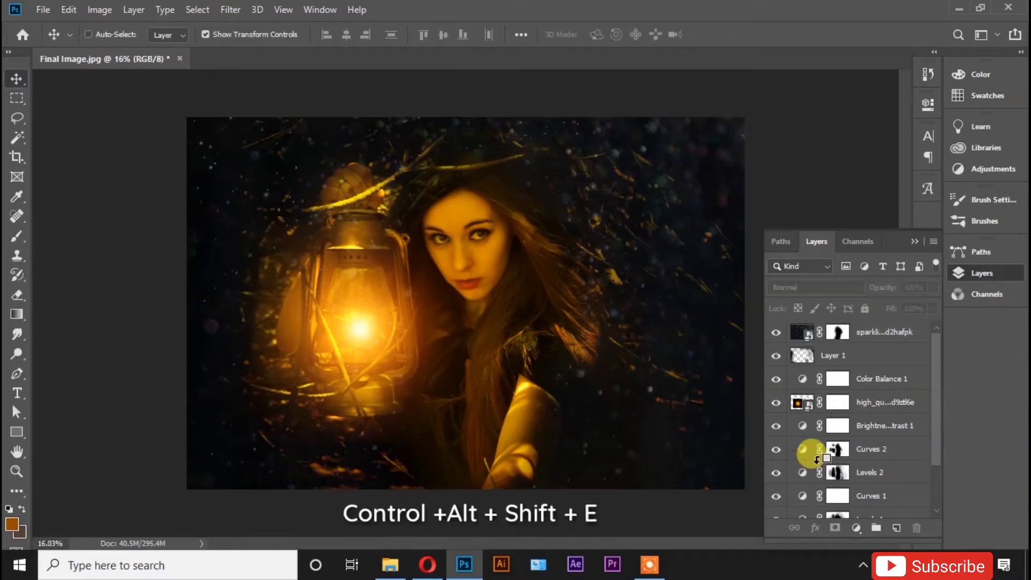
- Stamp visible layers with Ctrl+Alt+Shift+E into 'fINAL iMAGE' and hide the layers beneath
{"action": "key", "text": "ctrl+alt+shift+e"}
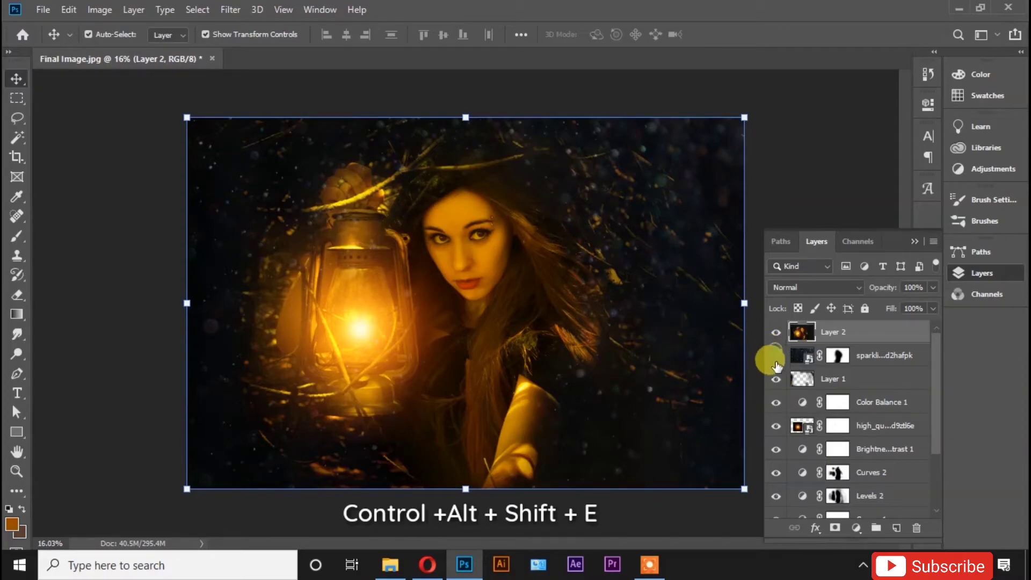
{"action": "left_click_drag", "start_coordinate": [775, 365], "coordinate": [775, 478]}
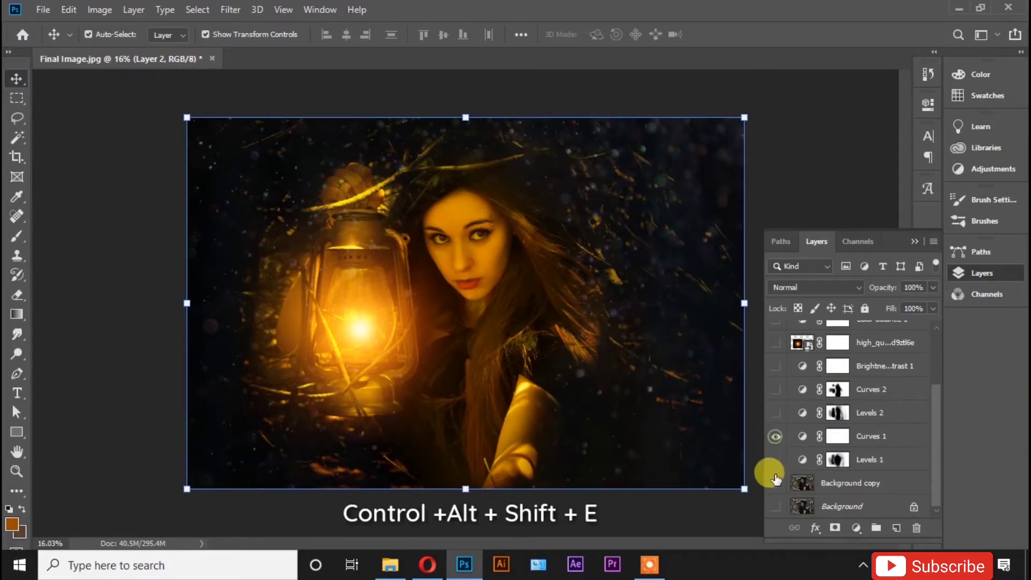
{"action": "scroll", "coordinate": [778, 430], "scroll_direction": "up", "scroll_amount": 1}
{"action": "scroll", "coordinate": [778, 431], "scroll_direction": "up", "scroll_amount": 2}
{"action": "type", "text": "FINAL IMAGE"}
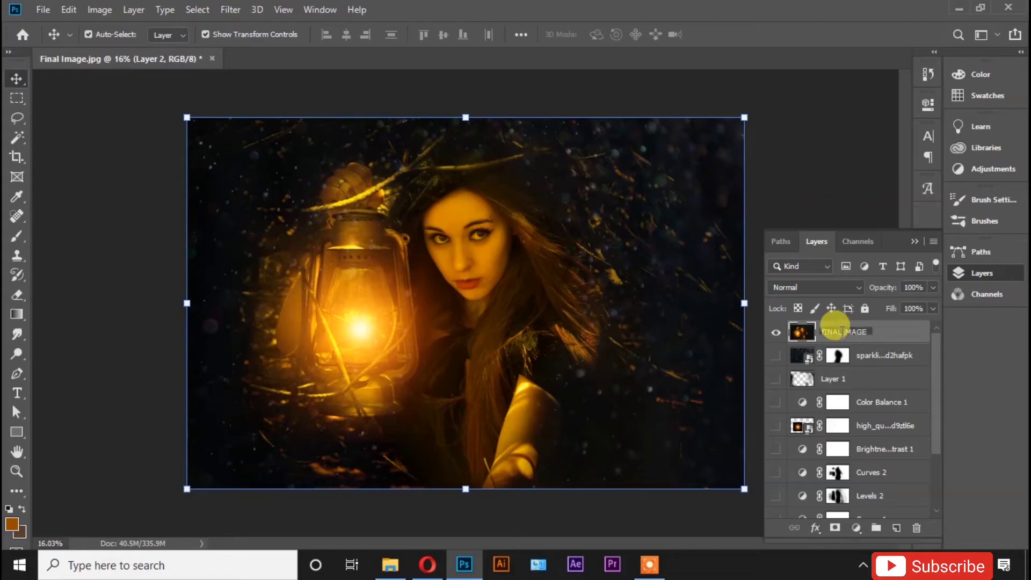
{"action": "key", "text": "Return"}
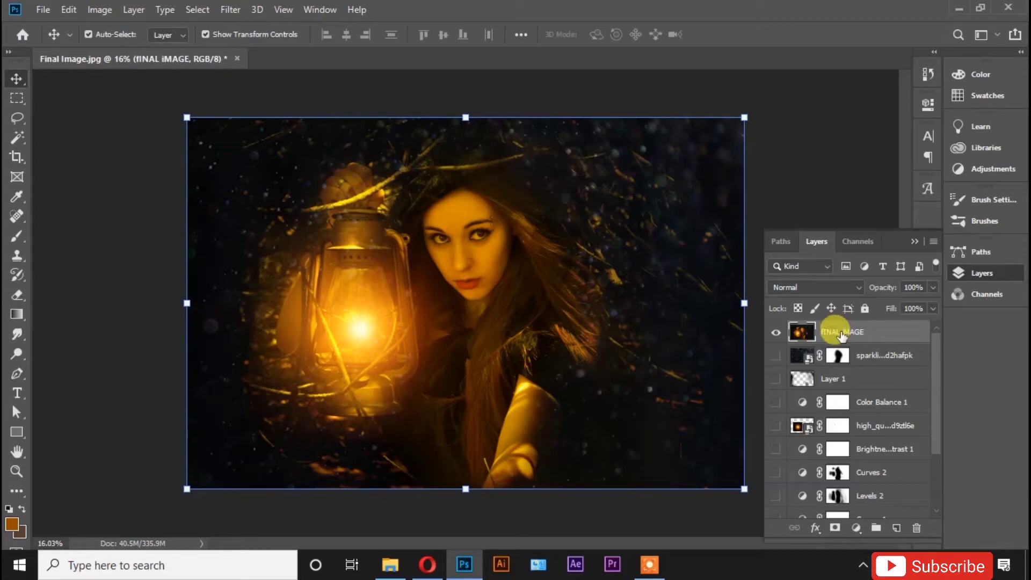
- In Camera Raw, set Temperature -17, Exposure +0.25, deeper blacks, Dehaze +3 and Vibrance +20
{"action": "left_click", "coordinate": [230, 9]}
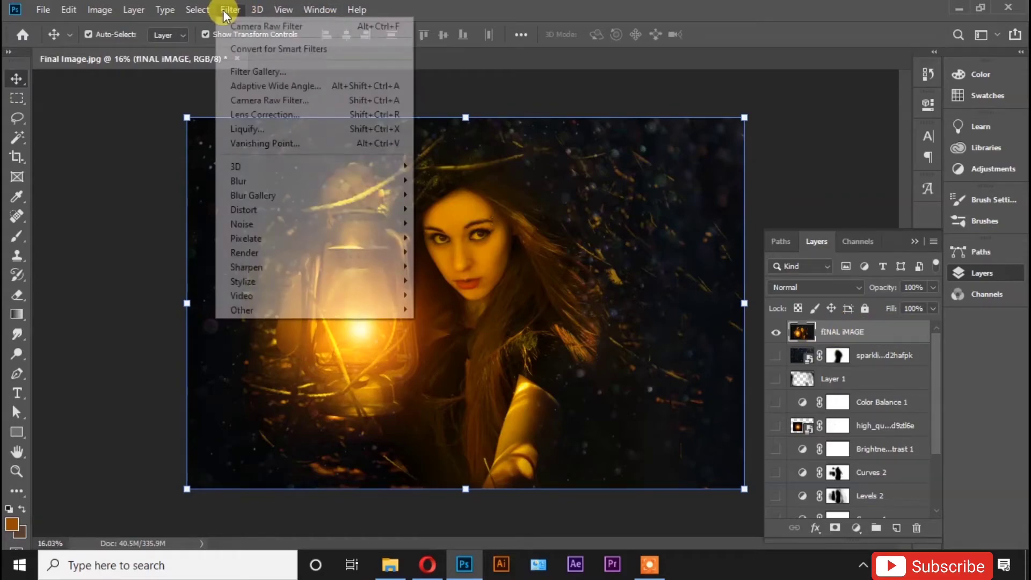
{"action": "left_click", "coordinate": [238, 87]}
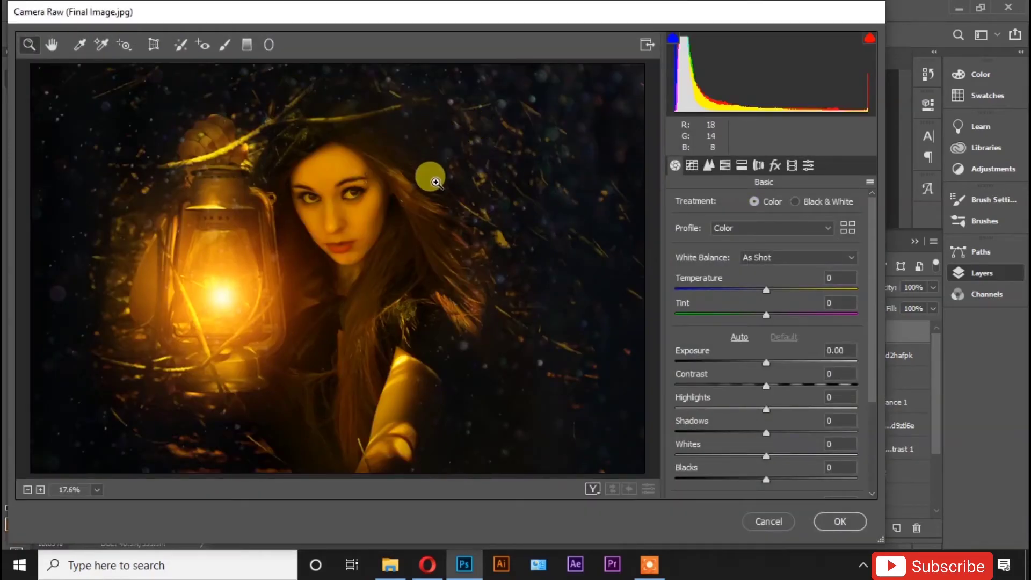
{"action": "left_click_drag", "start_coordinate": [765, 290], "coordinate": [750, 291]}
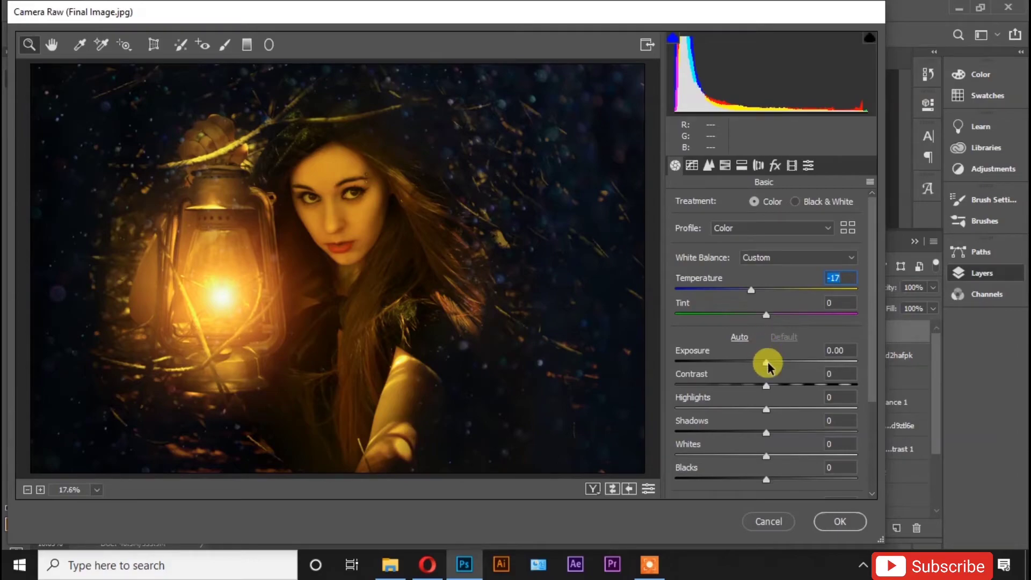
{"action": "mouse_move", "coordinate": [767, 363]}
{"action": "left_mouse_down"}
{"action": "mouse_move", "coordinate": [782, 433]}
{"action": "mouse_move", "coordinate": [734, 438]}
{"action": "mouse_move", "coordinate": [780, 457]}
{"action": "left_mouse_up"}
{"action": "scroll", "coordinate": [755, 430], "scroll_direction": "down", "scroll_amount": 3}
{"action": "mouse_move", "coordinate": [766, 407]}
{"action": "left_mouse_down"}
{"action": "mouse_move", "coordinate": [750, 407]}
{"action": "mouse_move", "coordinate": [780, 384]}
{"action": "mouse_move", "coordinate": [732, 383]}
{"action": "mouse_move", "coordinate": [744, 383]}
{"action": "left_mouse_up"}
{"action": "scroll", "coordinate": [736, 417], "scroll_direction": "down", "scroll_amount": 2}
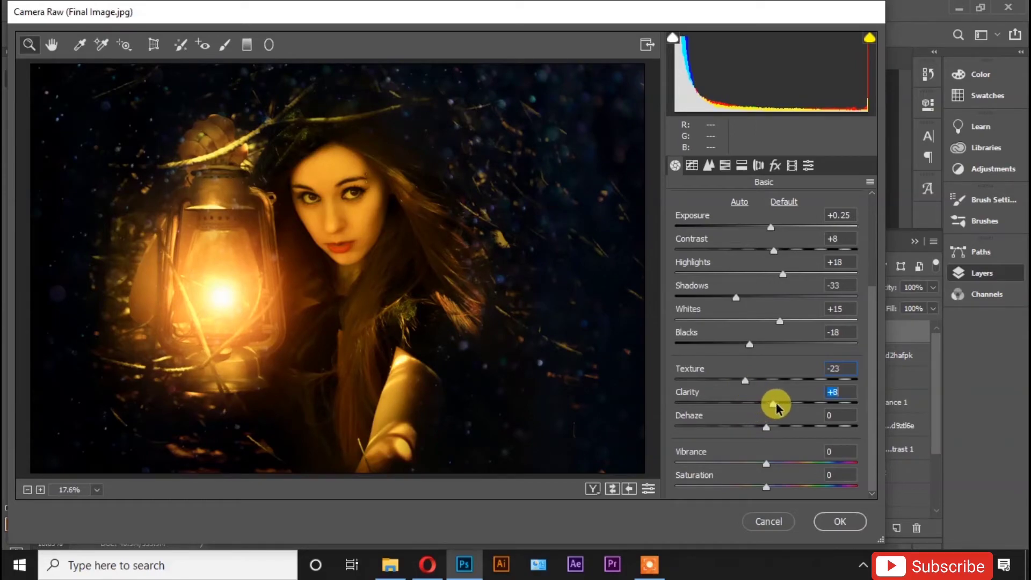
{"action": "left_click_drag", "start_coordinate": [766, 428], "coordinate": [770, 427]}
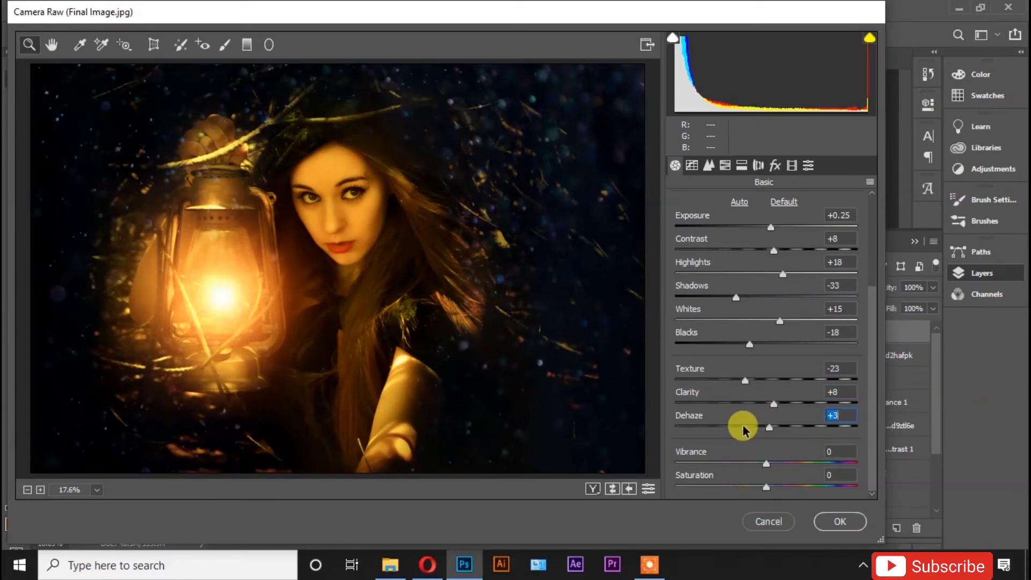
{"action": "mouse_move", "coordinate": [766, 462]}
{"action": "left_mouse_down"}
{"action": "mouse_move", "coordinate": [783, 463]}
{"action": "mouse_move", "coordinate": [753, 487]}
{"action": "left_mouse_up"}
- Shift the HSL Yellows hue toward orange and Blues hue to +32, then apply the filter
{"action": "left_click", "coordinate": [725, 166]}
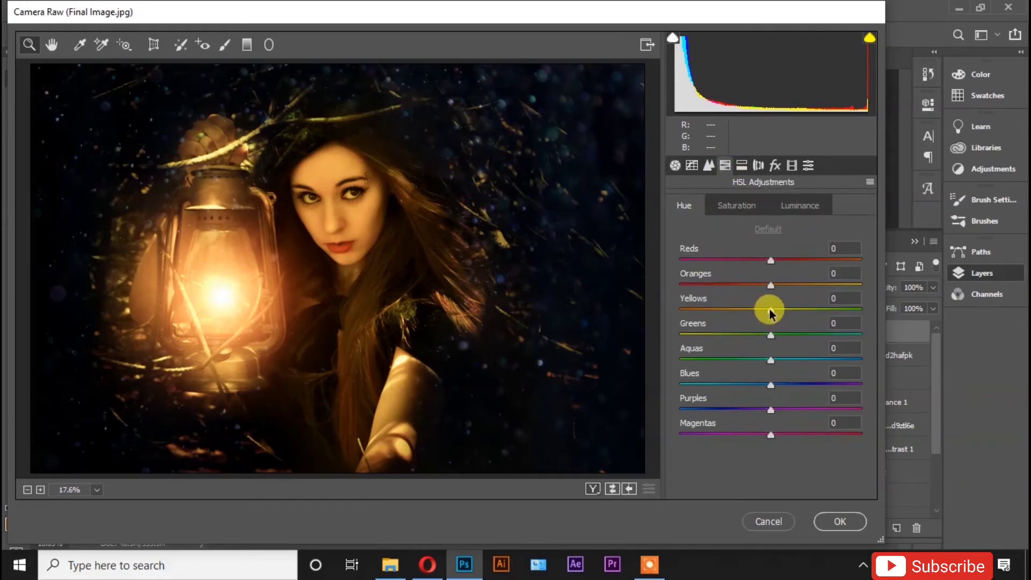
{"action": "left_click_drag", "start_coordinate": [769, 310], "coordinate": [750, 310]}
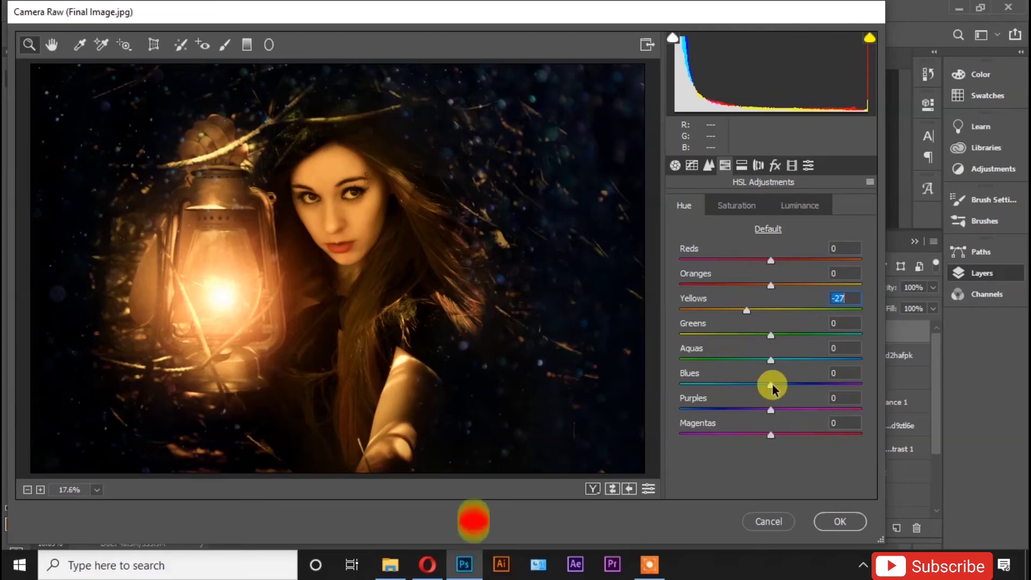
{"action": "left_click_drag", "start_coordinate": [769, 384], "coordinate": [800, 384]}
{"action": "left_click", "coordinate": [804, 510]}
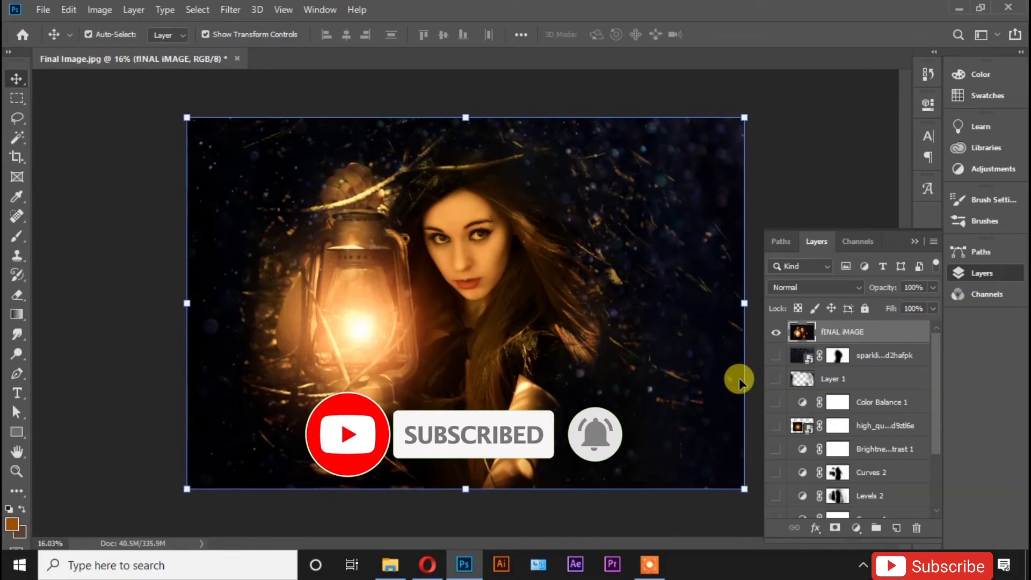
- Add a Color Lookup adjustment layer, preview several LUTs, and settle on FuturisticBleak.3DL
{"action": "left_click", "coordinate": [855, 528]}
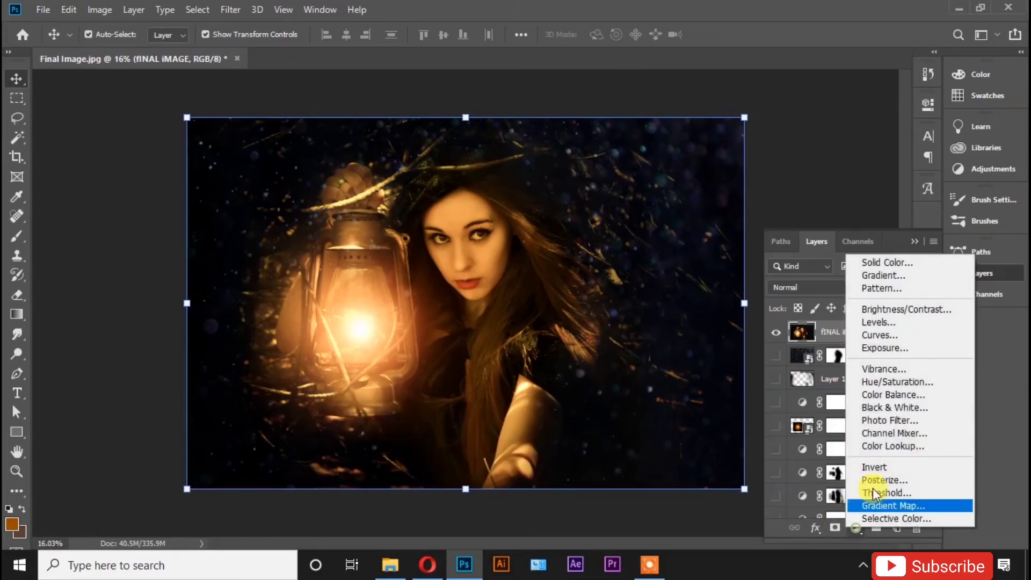
{"action": "left_click", "coordinate": [880, 445]}
{"action": "left_click", "coordinate": [851, 151]}
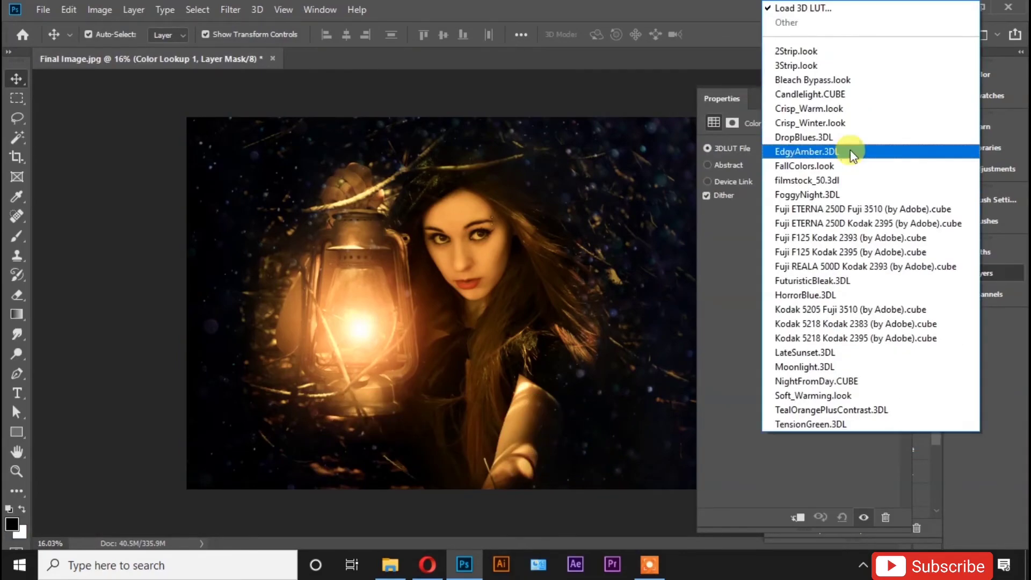
{"action": "left_click", "coordinate": [800, 51]}
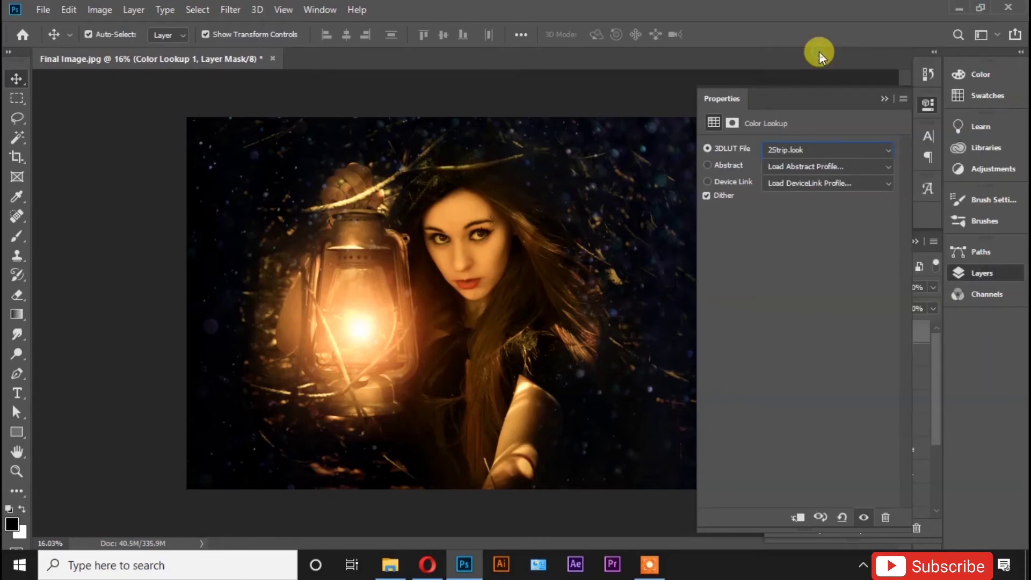
{"action": "key", "text": "Down"}
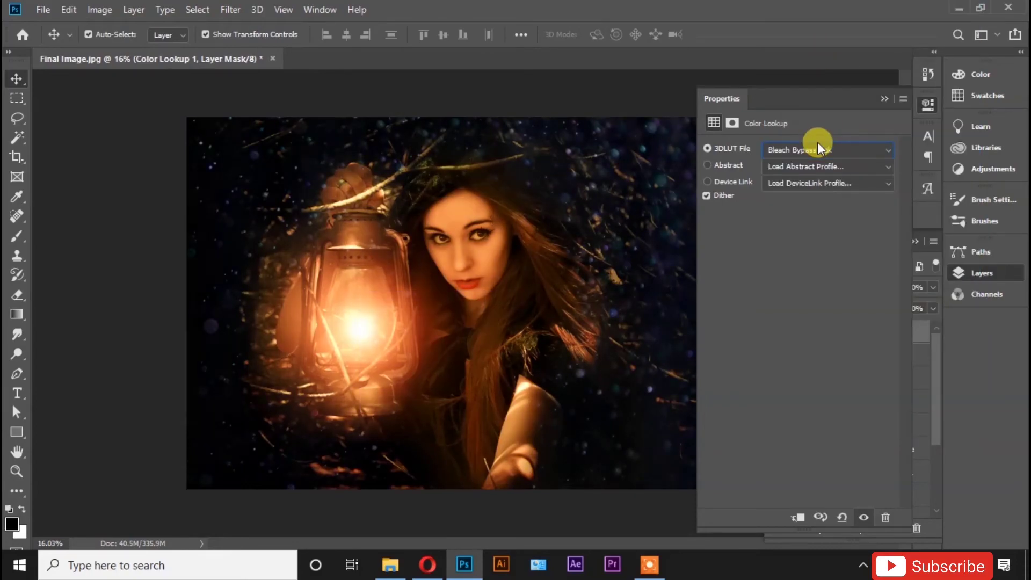
{"action": "key", "text": "Down"}
{"action": "key", "text": "Down"}
{"action": "key", "text": "Down"}
{"action": "key", "text": "Down"}
{"action": "key", "text": "Down"}
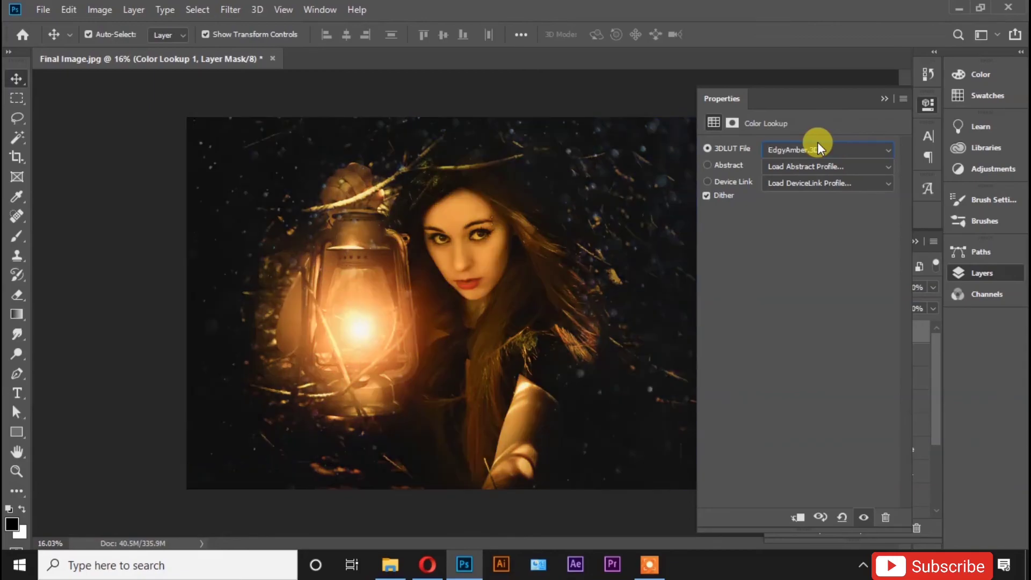
{"action": "key", "text": "Down"}
{"action": "key", "text": "Down"}
{"action": "key", "text": "Down"}
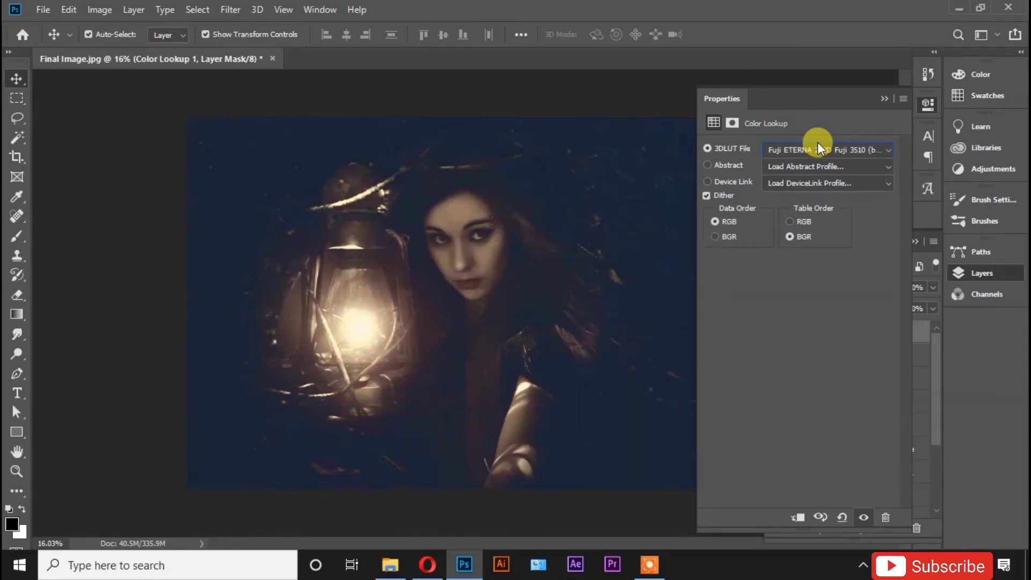
{"action": "key", "text": "Down"}
{"action": "key", "text": "Down"}
{"action": "key", "text": "Down"}
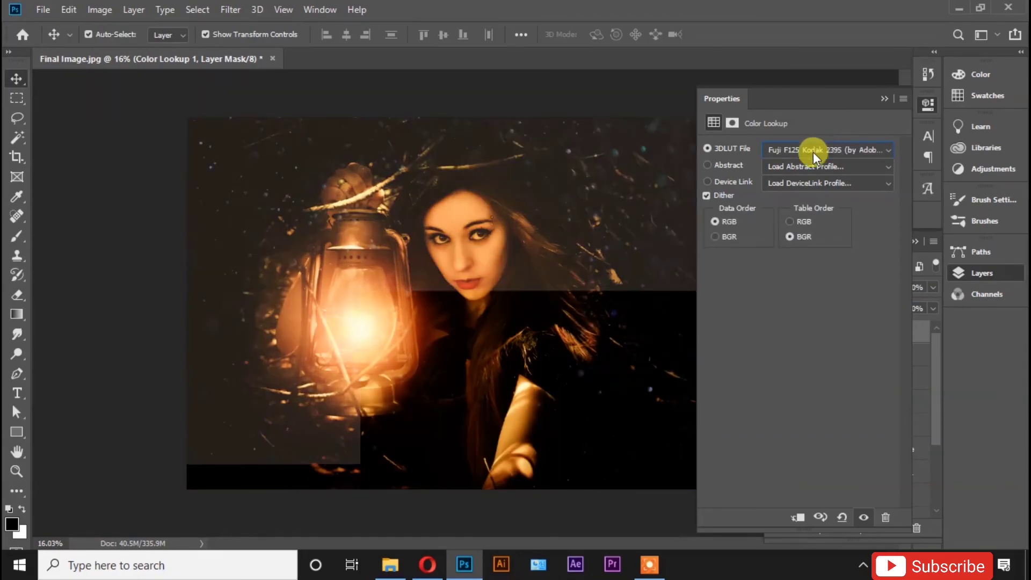
{"action": "left_click", "coordinate": [815, 152]}
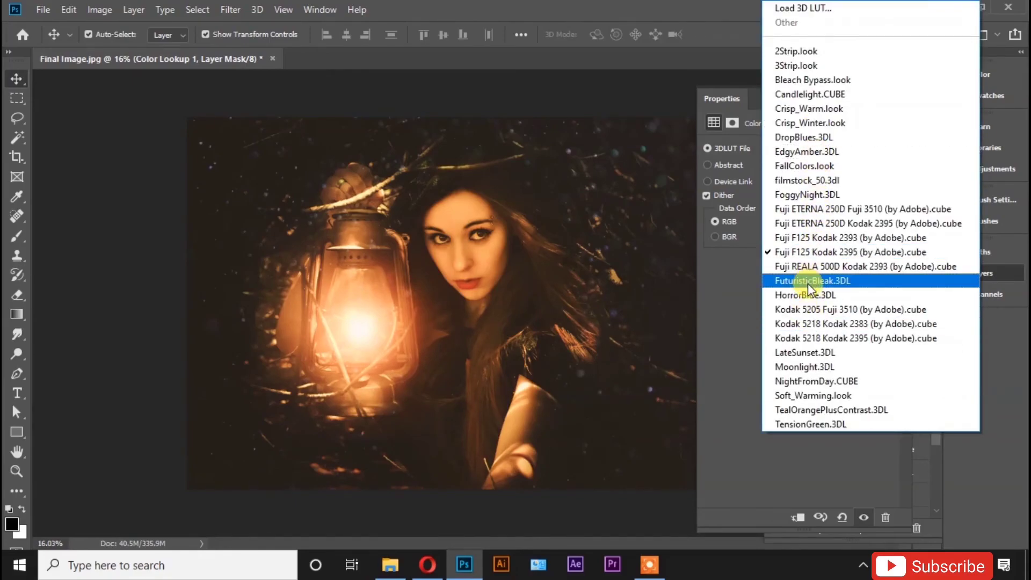
{"action": "left_click", "coordinate": [811, 280]}
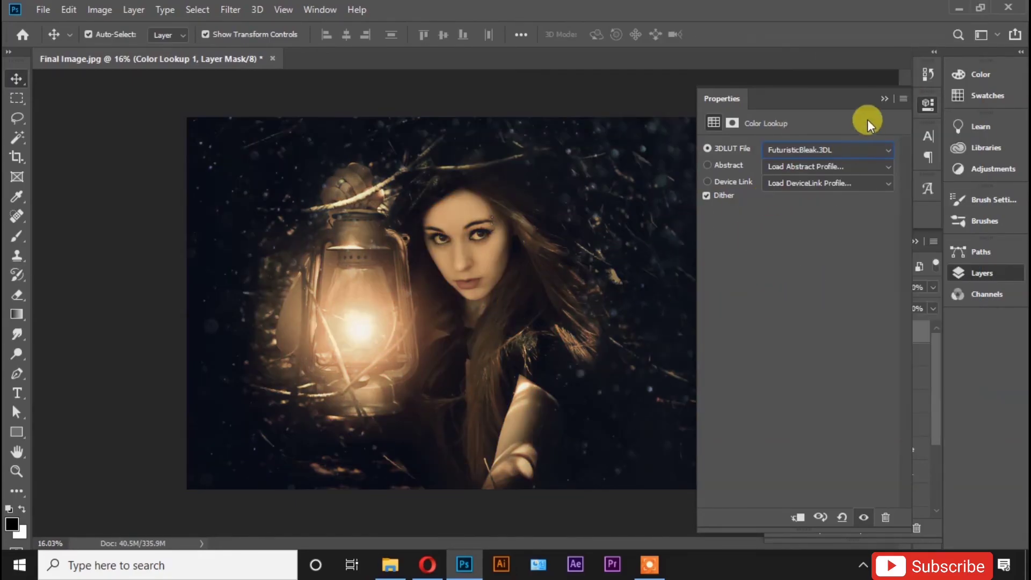
{"action": "left_click", "coordinate": [876, 100]}
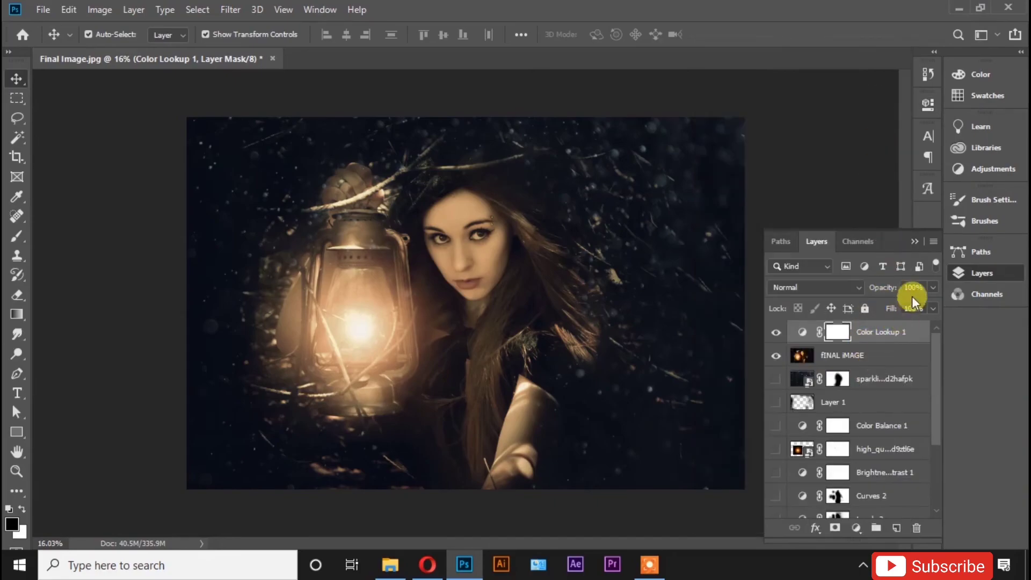
- Lower Color Lookup 1 opacity to 36% and collapse the Layers panel into the dock
{"action": "left_click_drag", "start_coordinate": [911, 307], "coordinate": [879, 310]}
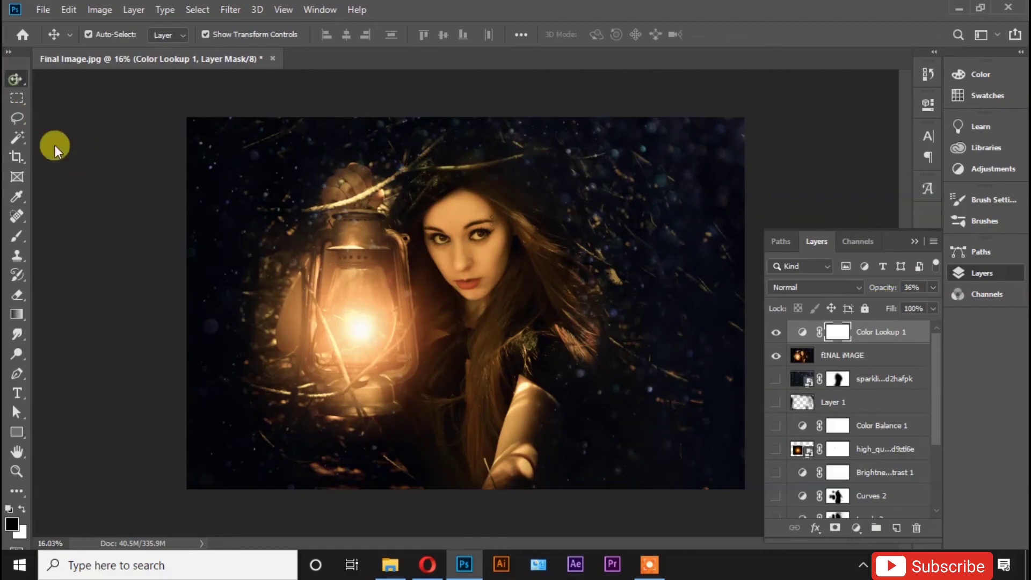
{"action": "scroll", "coordinate": [469, 303], "scroll_direction": "down", "scroll_amount": 1}
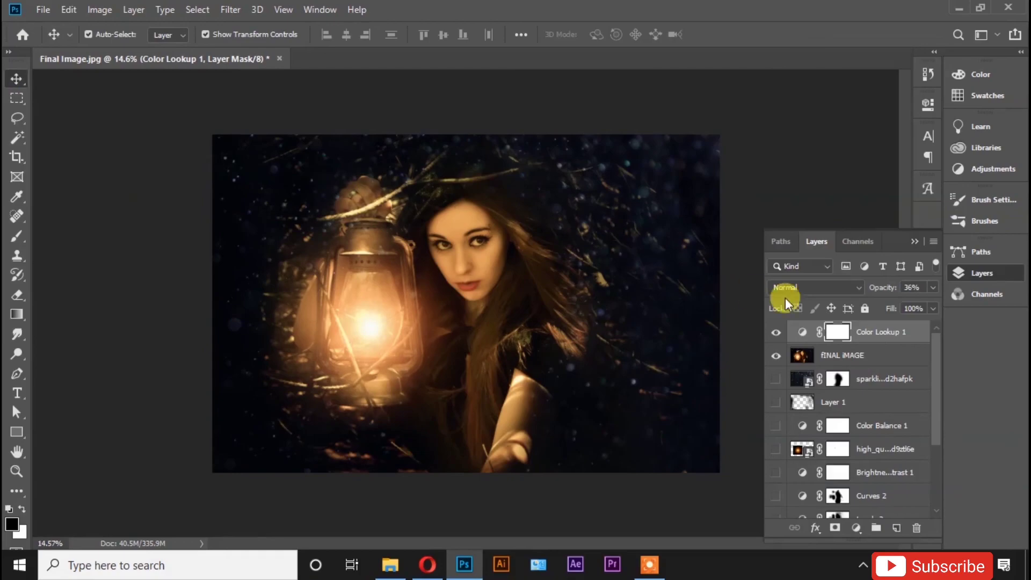
{"action": "left_click", "coordinate": [905, 244]}
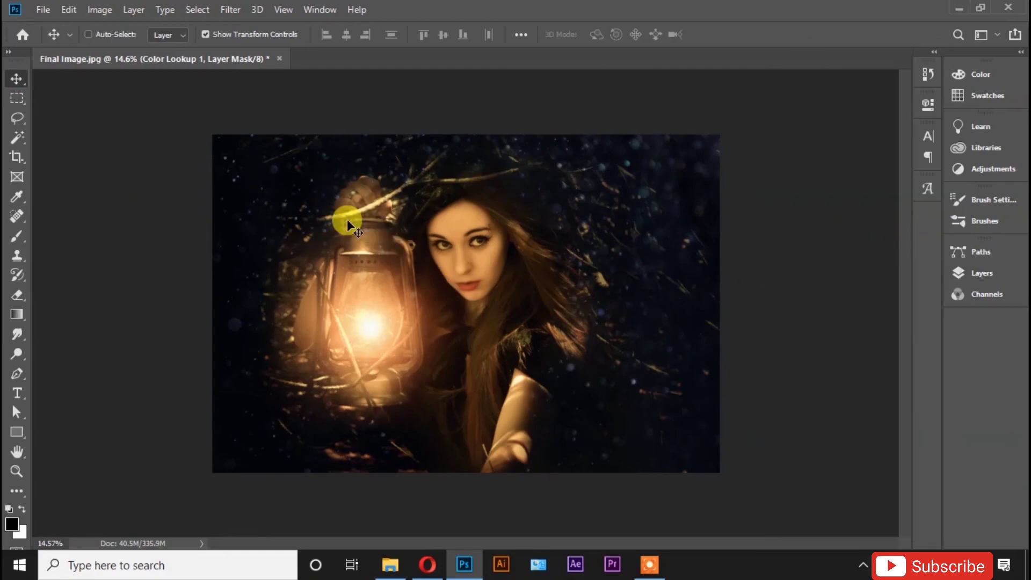